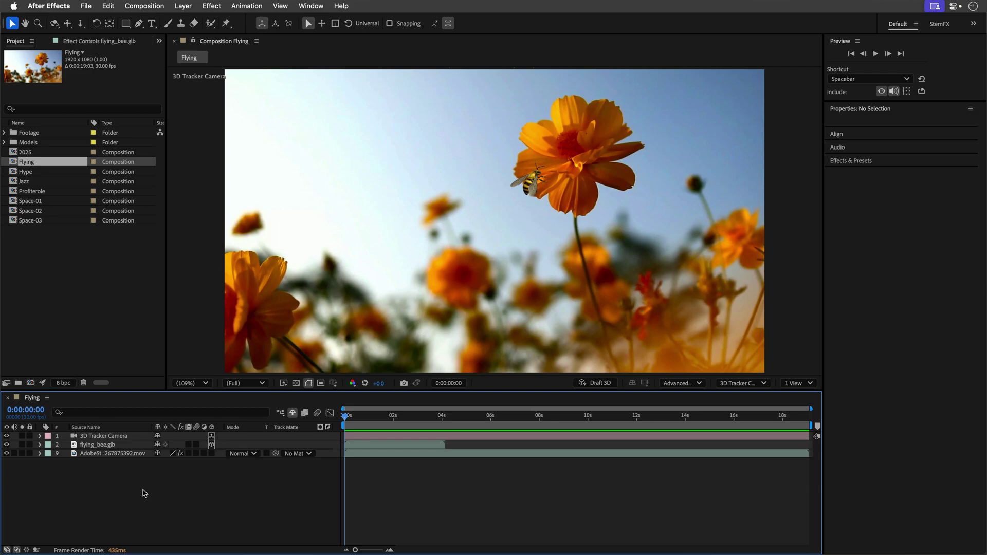
Step: Preview the bee leaving the flower, scrubbing back to replay its slowed flight
key(space)
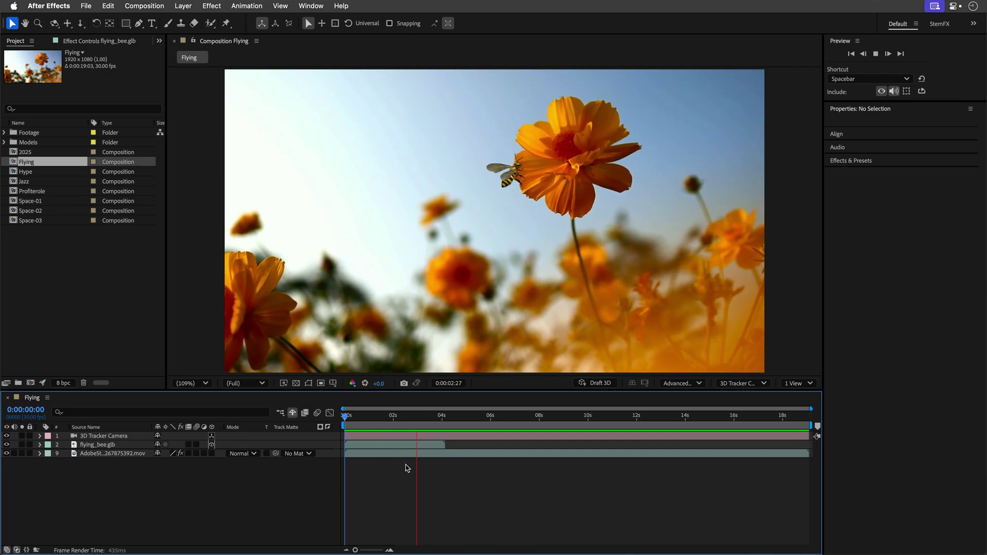
key(space)
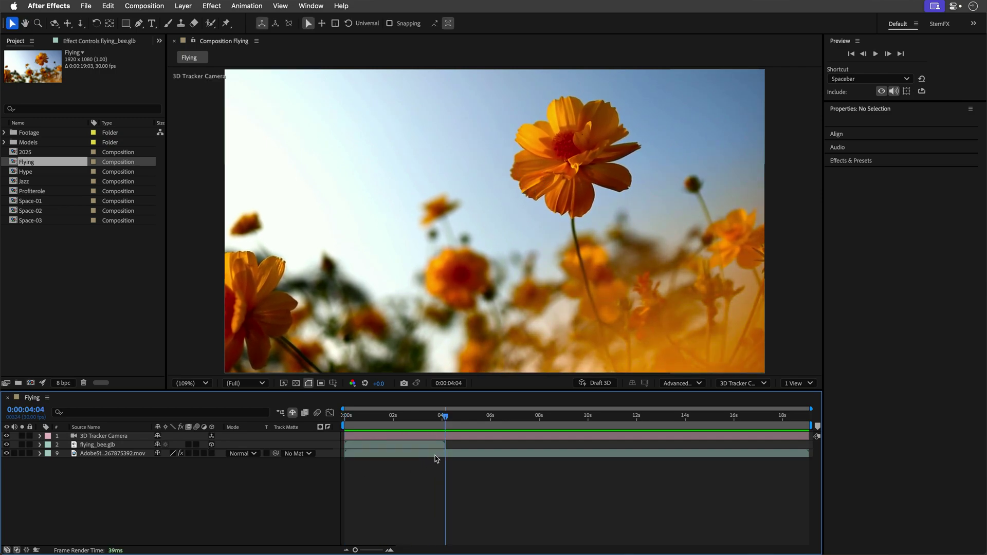
drag(446, 422, 784, 428)
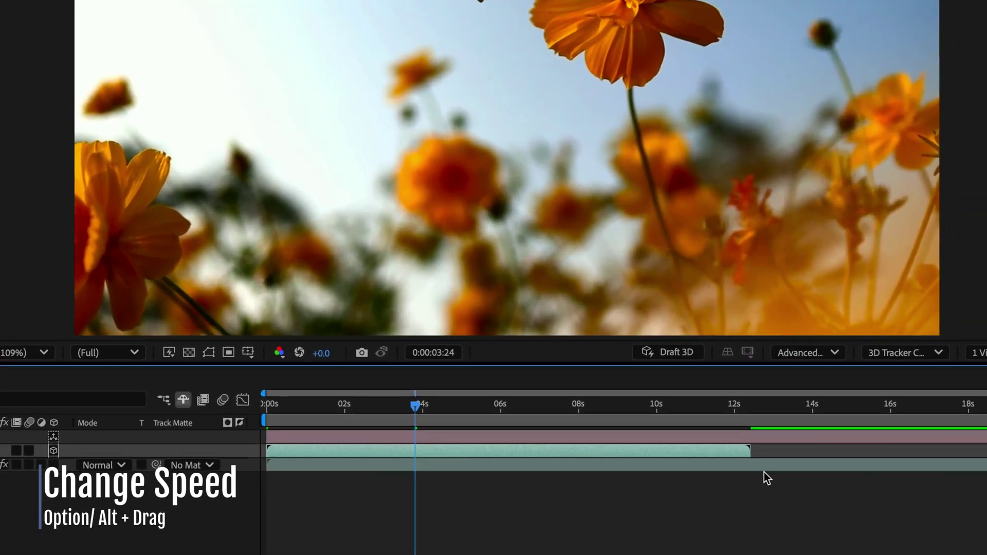
key(space)
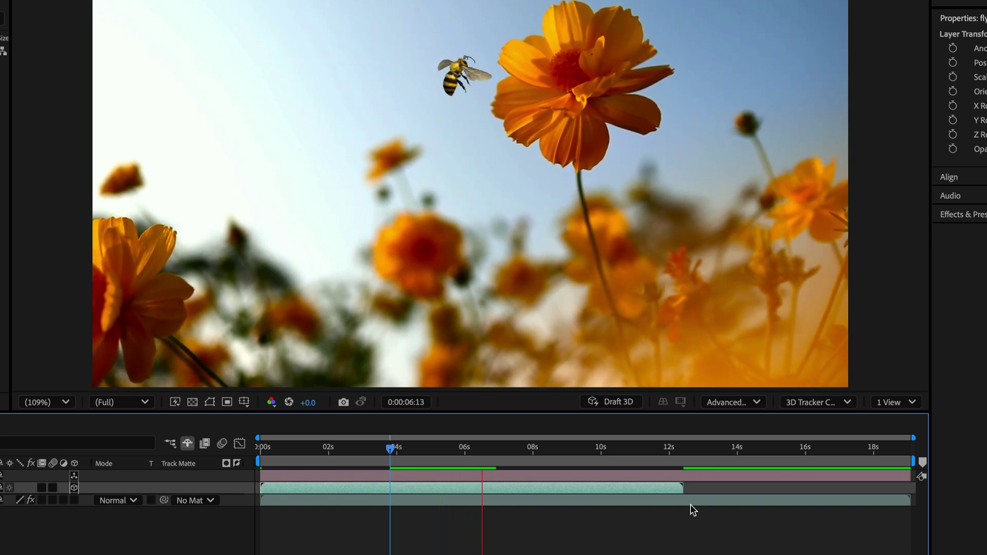
key(space)
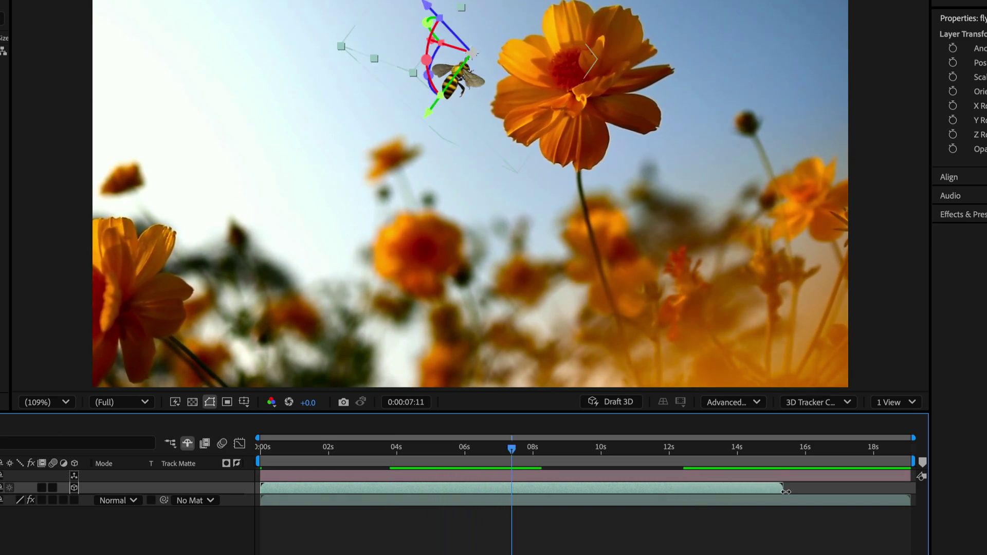
key(space)
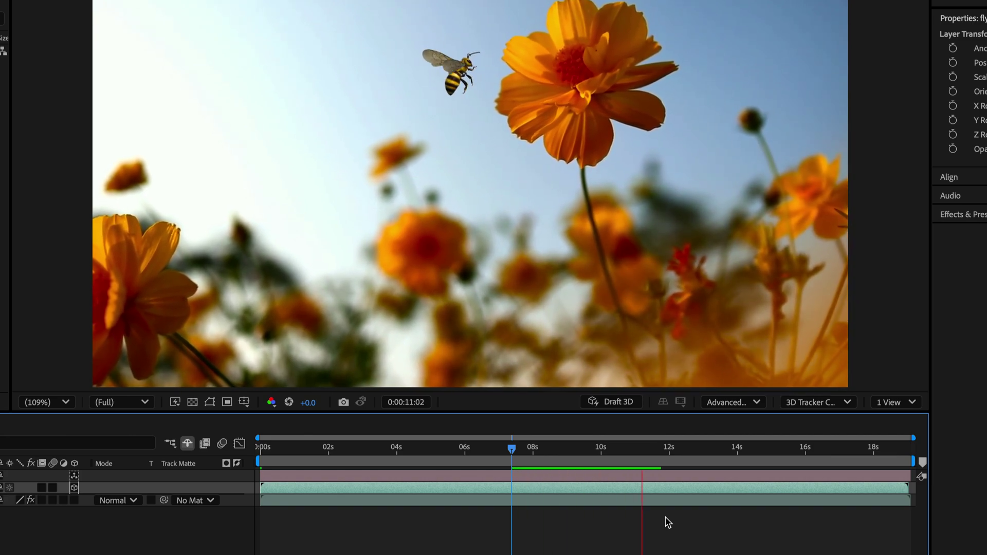
key(space)
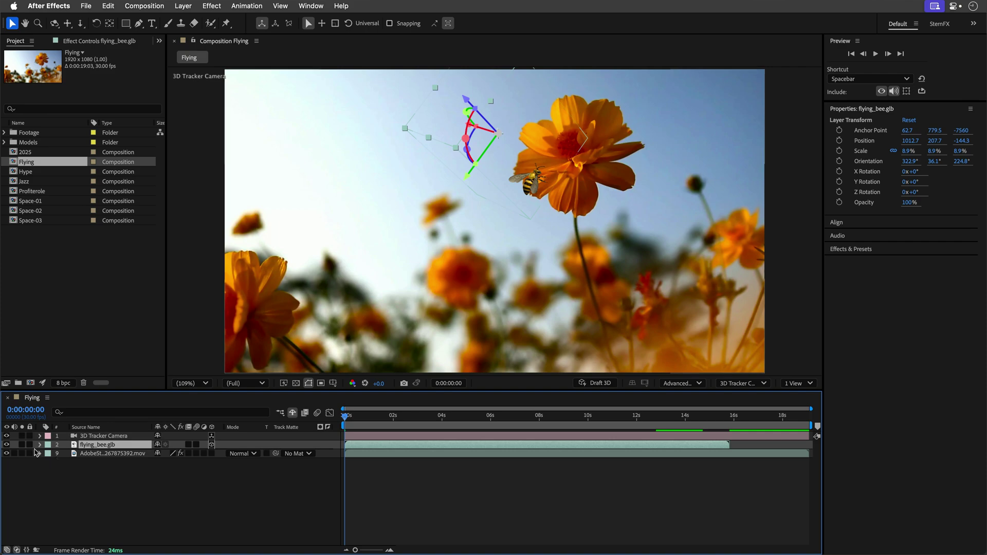
Step: Hide flying_bee.glb, turn off Shy to reveal cameras and lights, then show and select the hummingbird
click(7, 444)
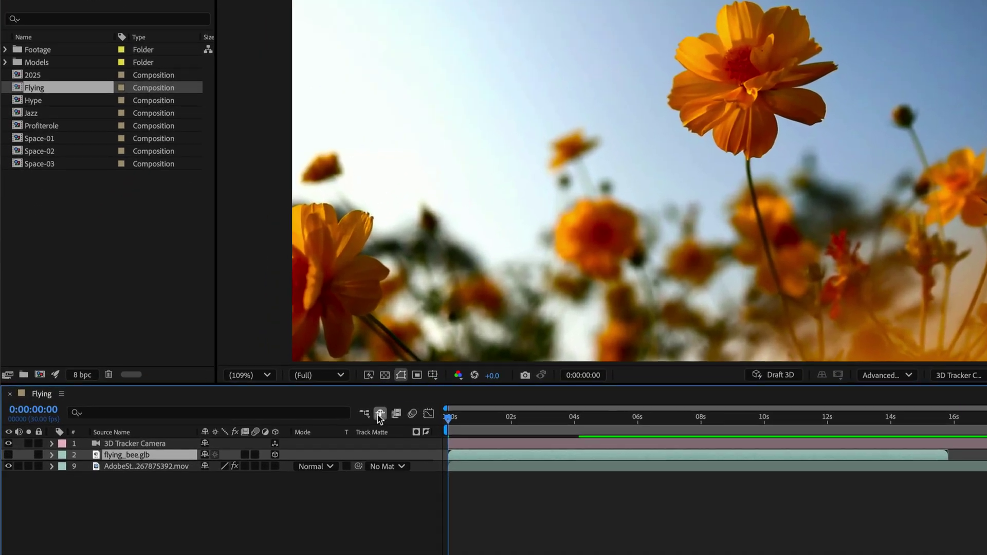
click(378, 414)
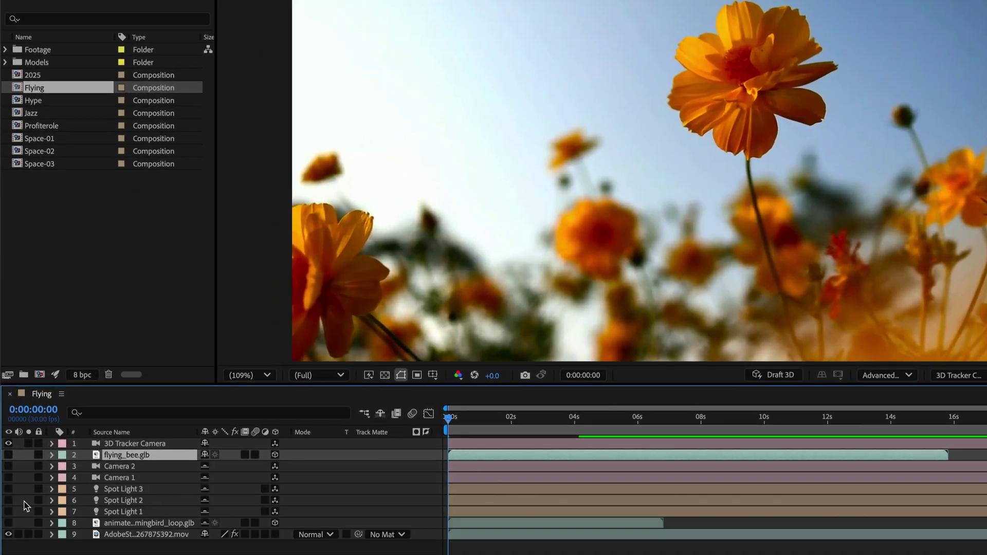
click(9, 523)
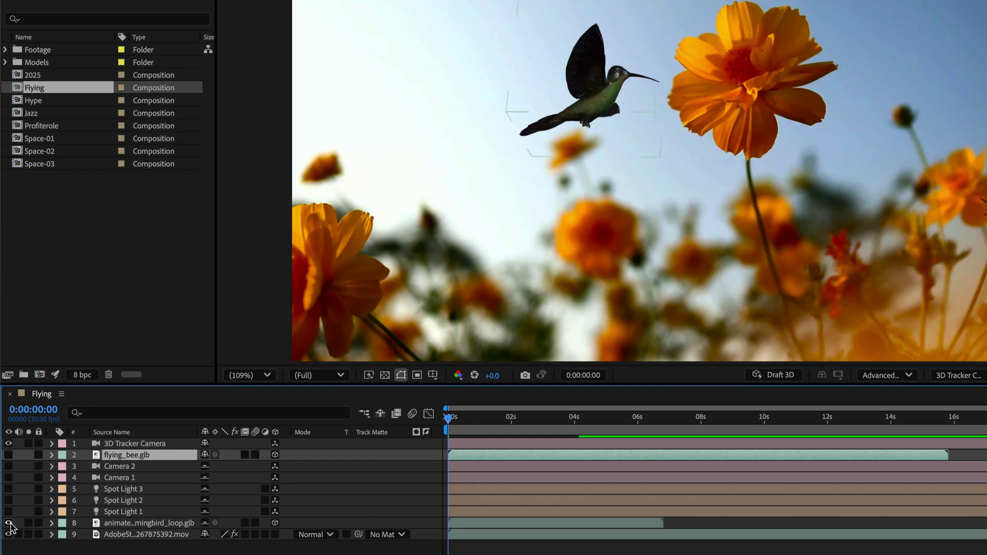
click(148, 523)
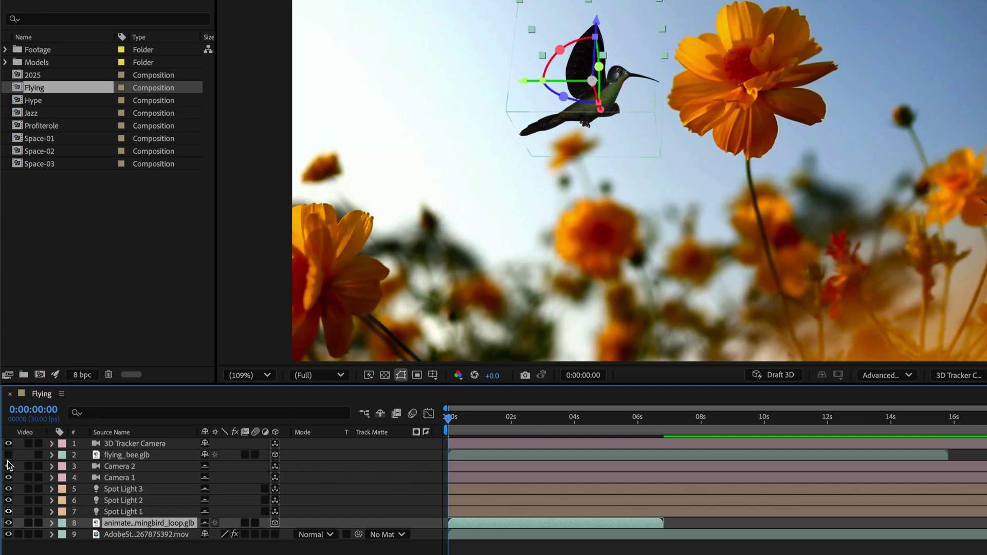
Step: Preview the hummingbird animation, scrubbing back to the start and replaying it
key(space)
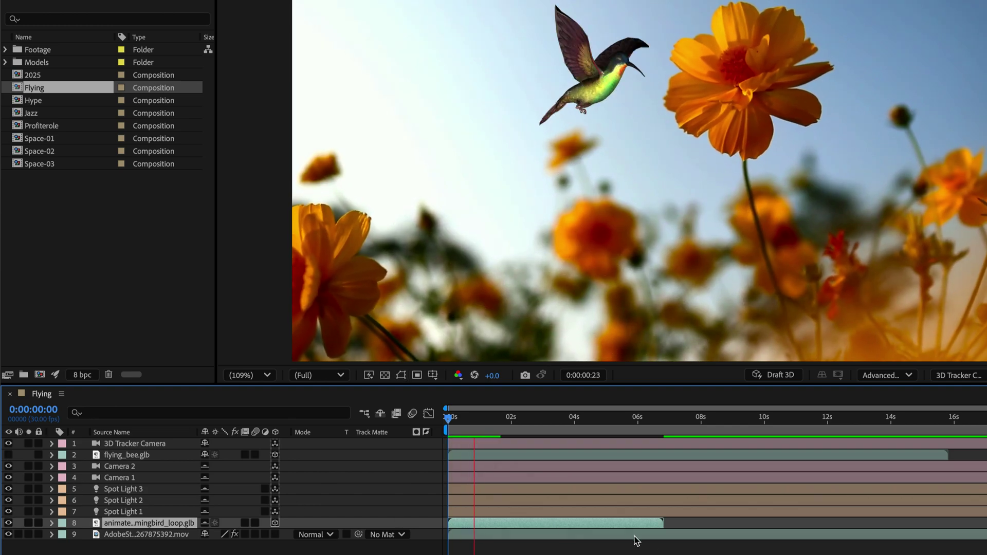
key(space)
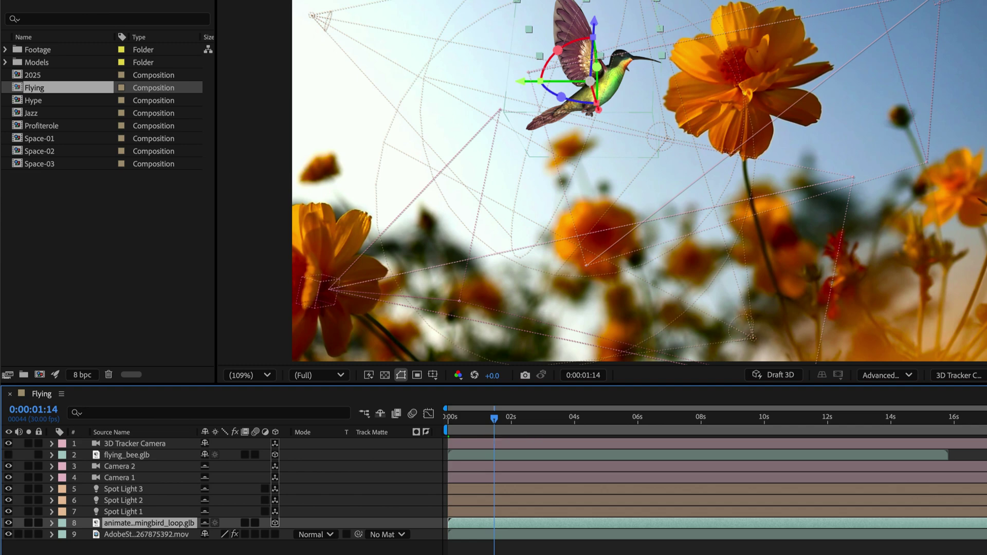
key(space)
click(516, 424)
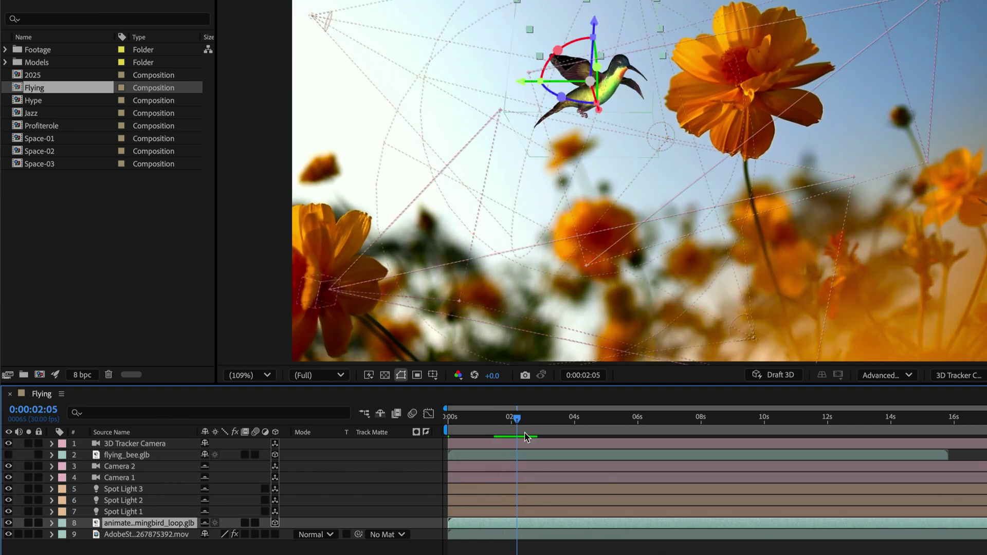
drag(516, 420, 427, 427)
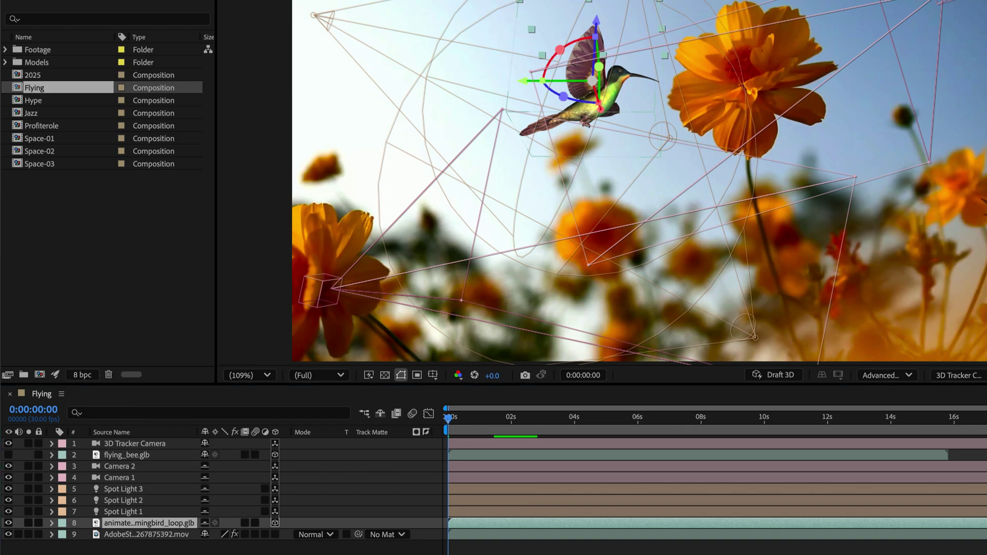
key(space)
key(space)
key(space)
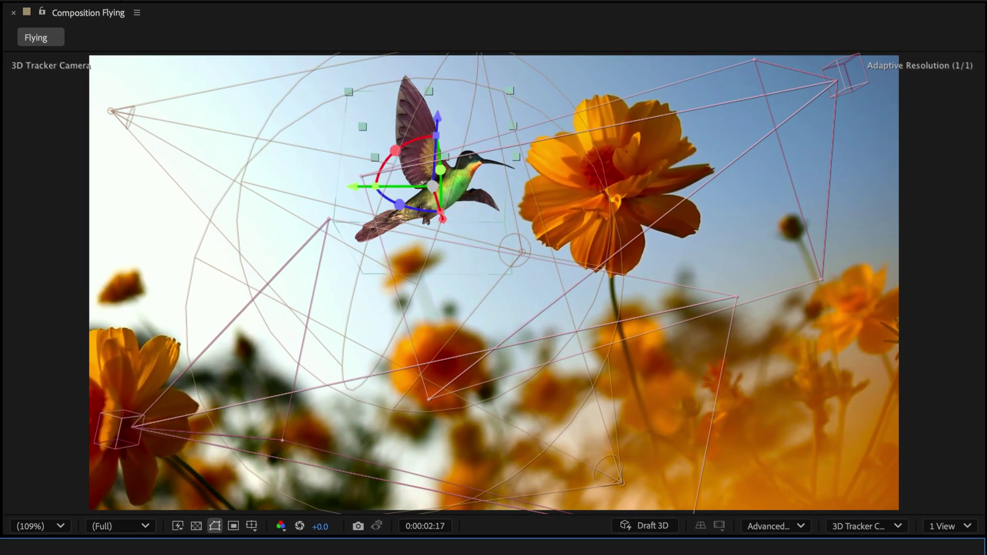
key(space)
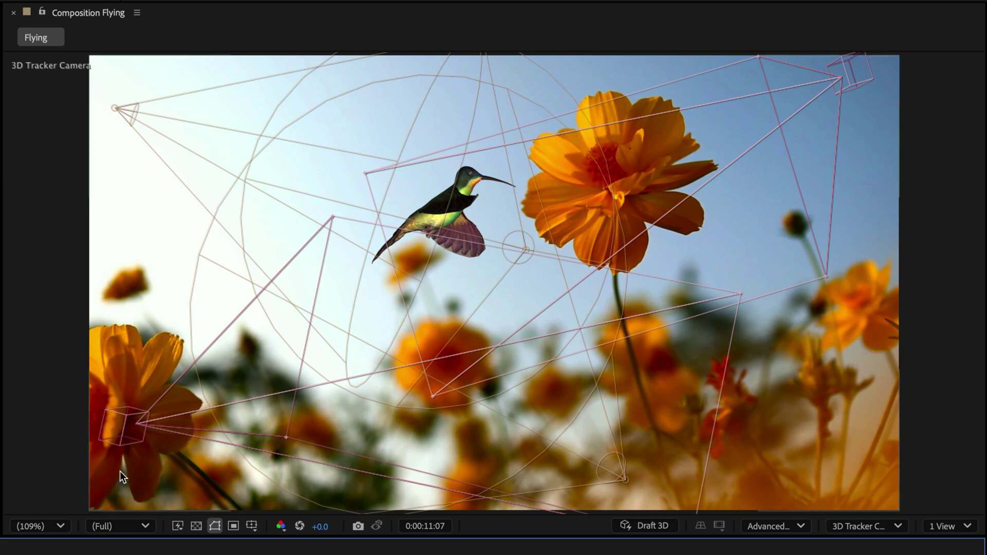
Step: Set Camera and Spotlight Wireframes to When Selected in View Options, then preview the hummingbird
click(137, 13)
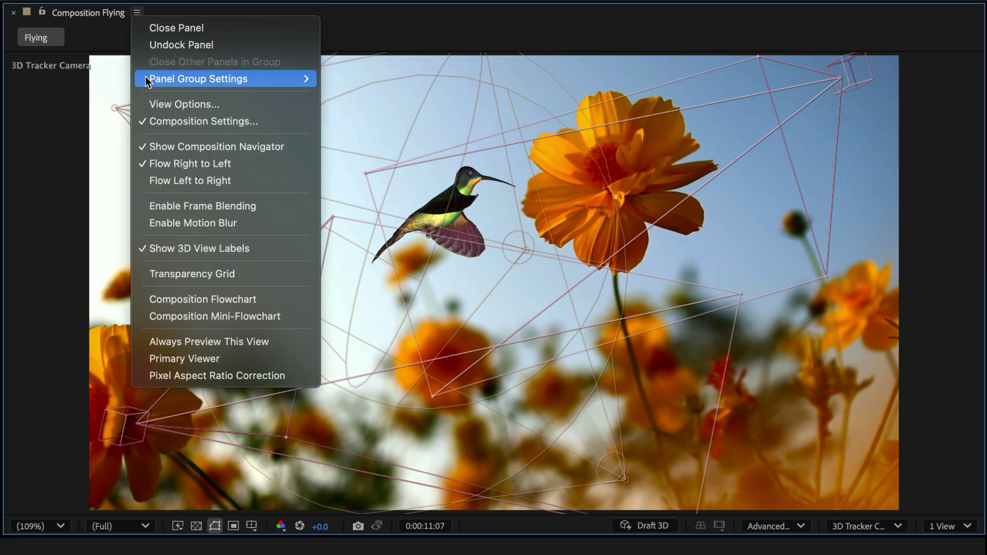
click(149, 103)
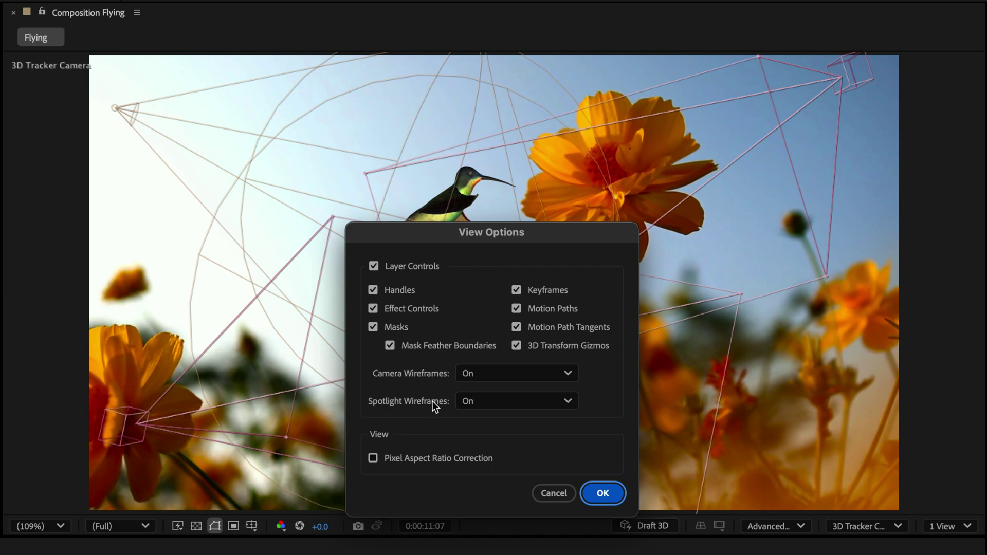
click(496, 376)
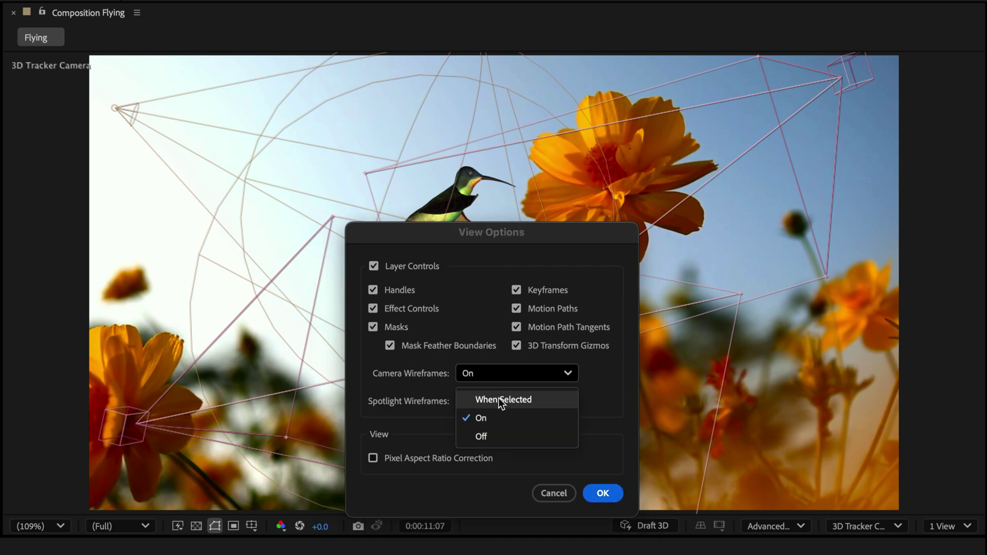
click(499, 399)
click(498, 399)
click(500, 423)
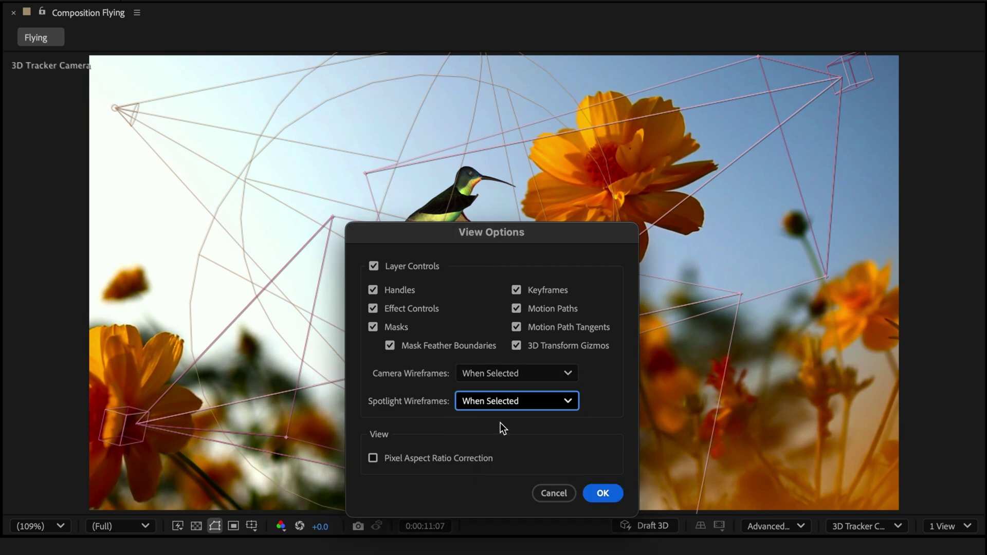
click(613, 496)
key(space)
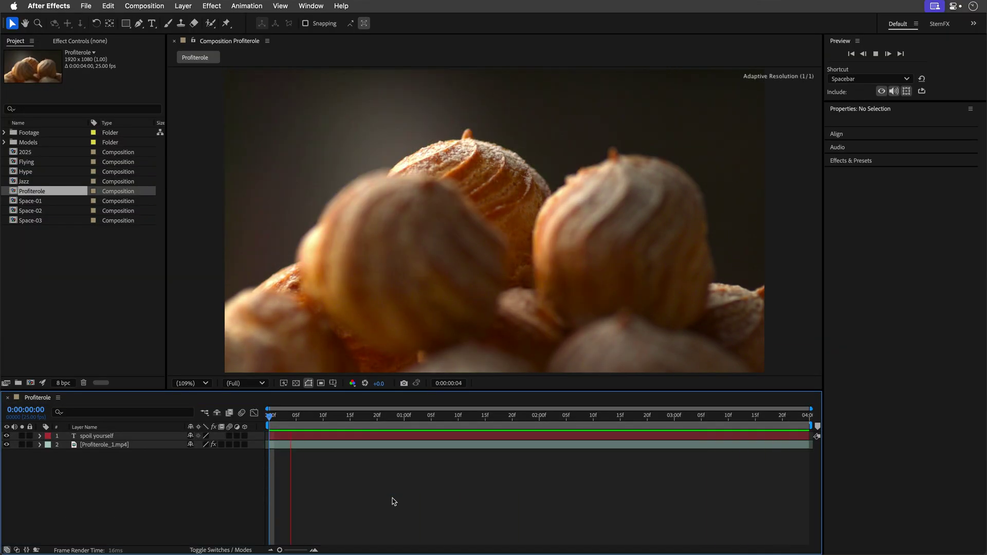
Step: Stop the Profiterole preview and scale the Profiterole_1.mp4 layer to 250%
key(space)
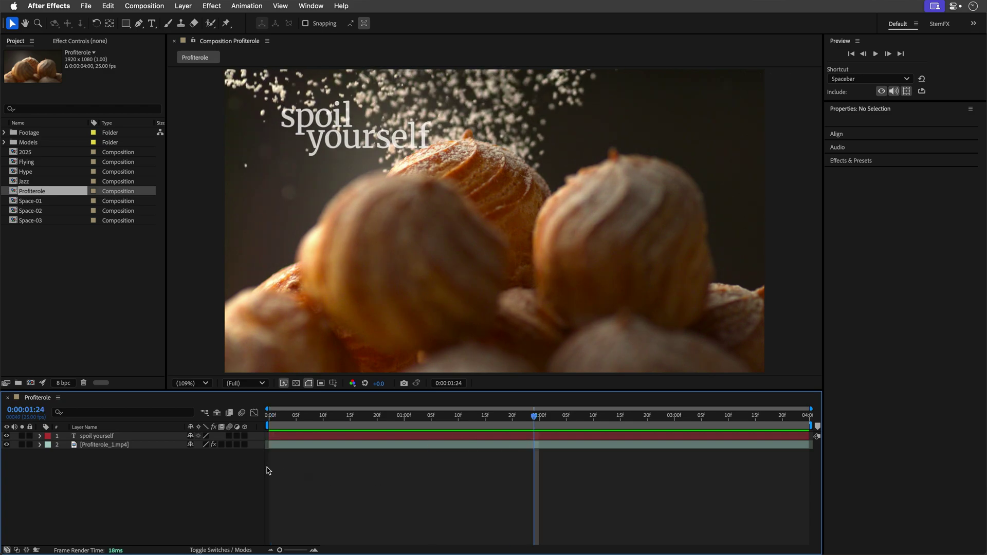
click(113, 445)
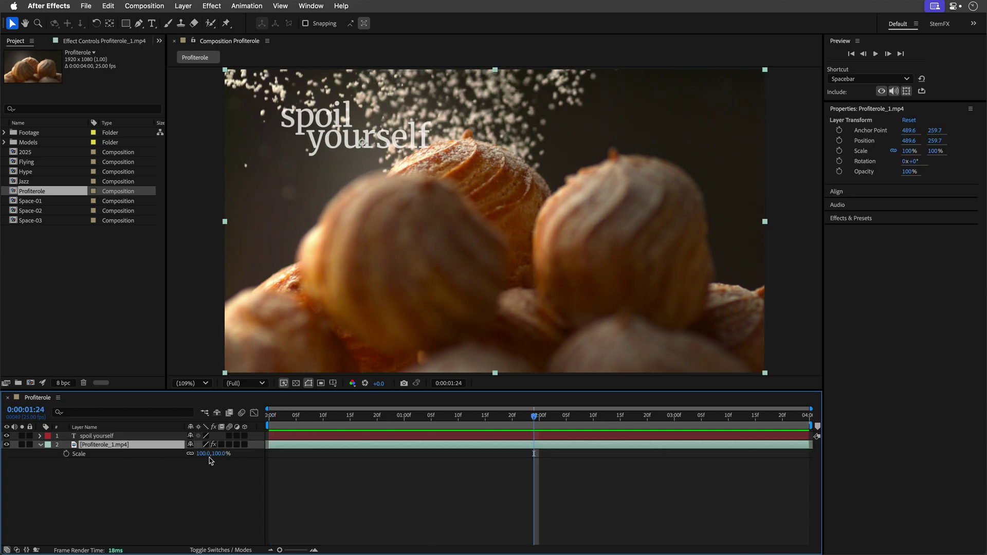
key(Return)
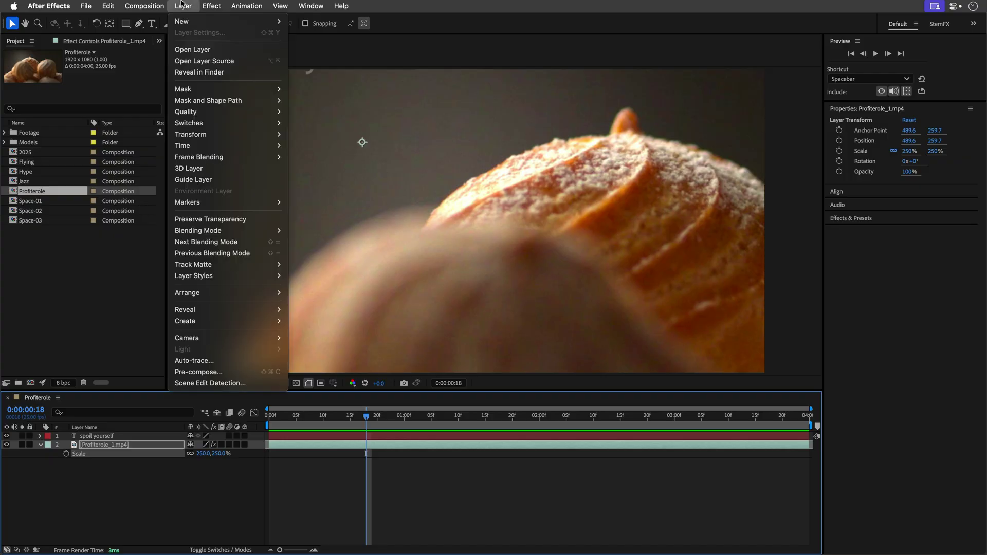
Step: Set Profiterole_1.mp4's layer quality to Bicubic from the Layer menu
mouse_move(249, 113)
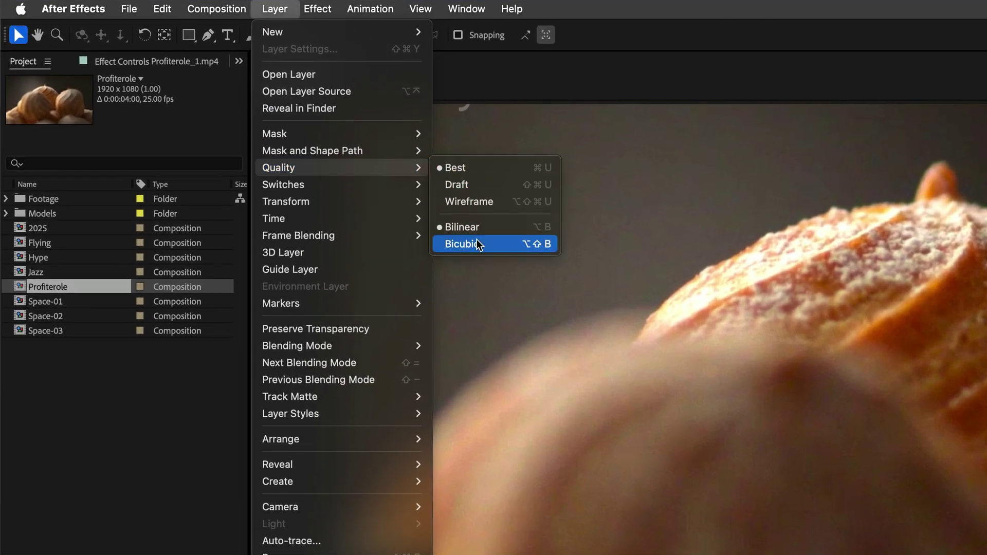
click(476, 244)
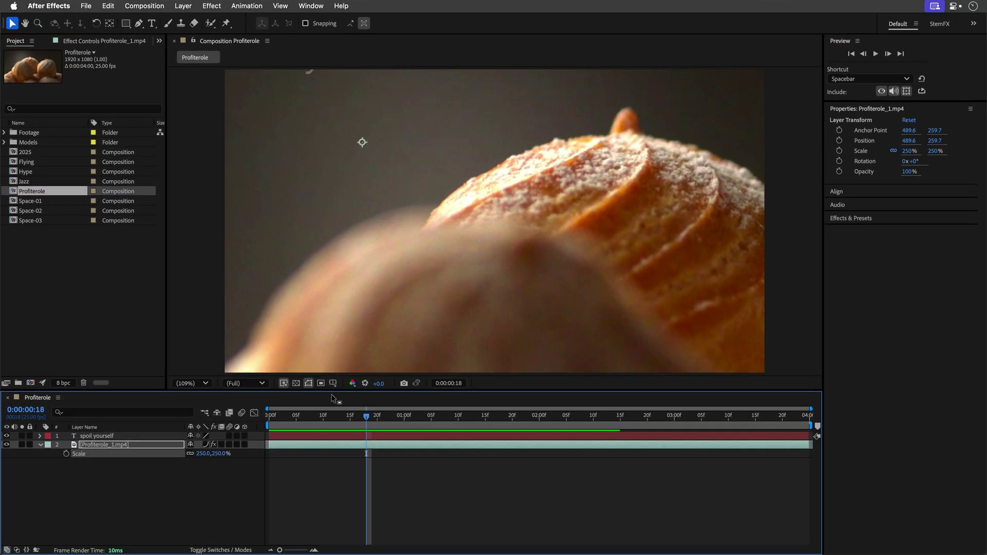
Step: Zoom the viewer to 200% on the pastry top, snapshot it, and toggle layer quality to compare
key(period)
drag(606, 127, 494, 238)
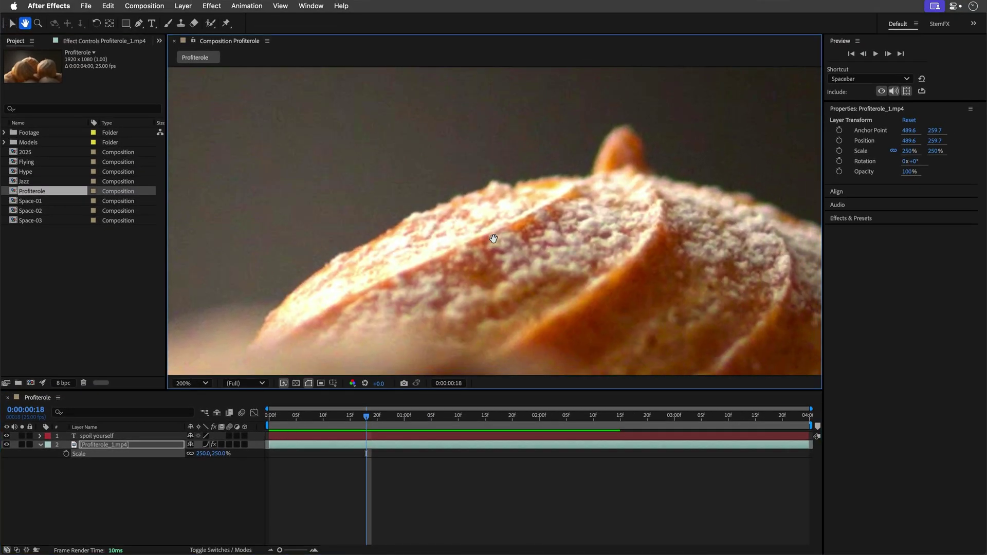
click(207, 445)
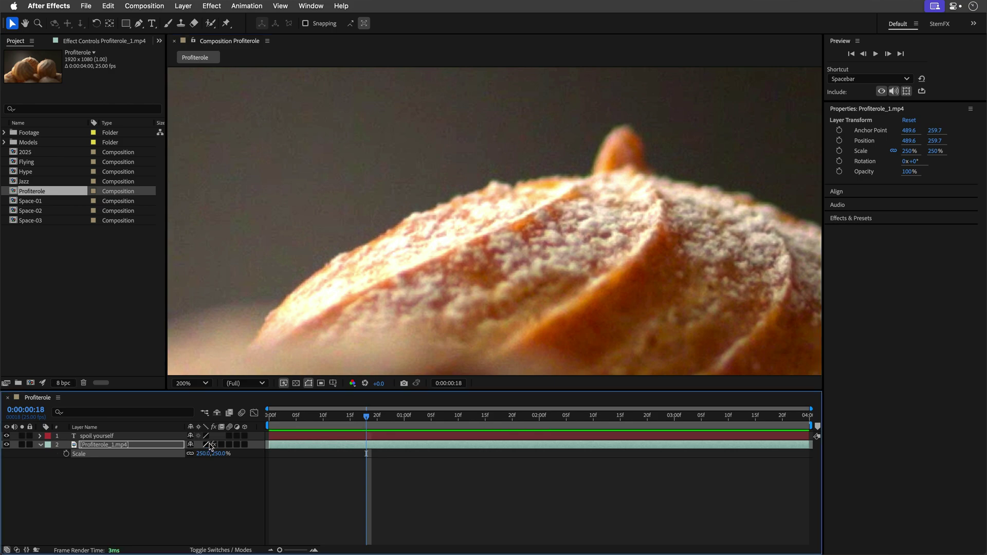
click(404, 384)
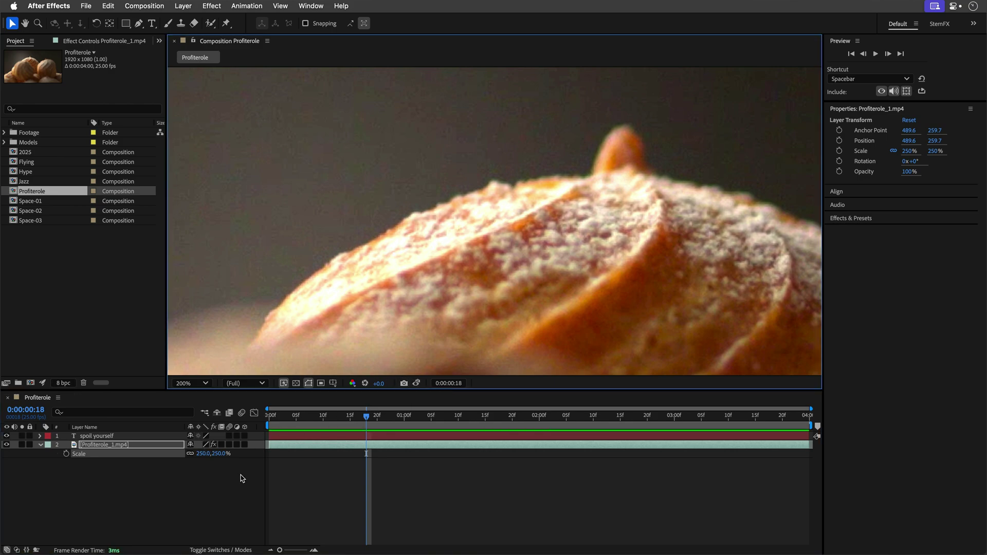
click(207, 445)
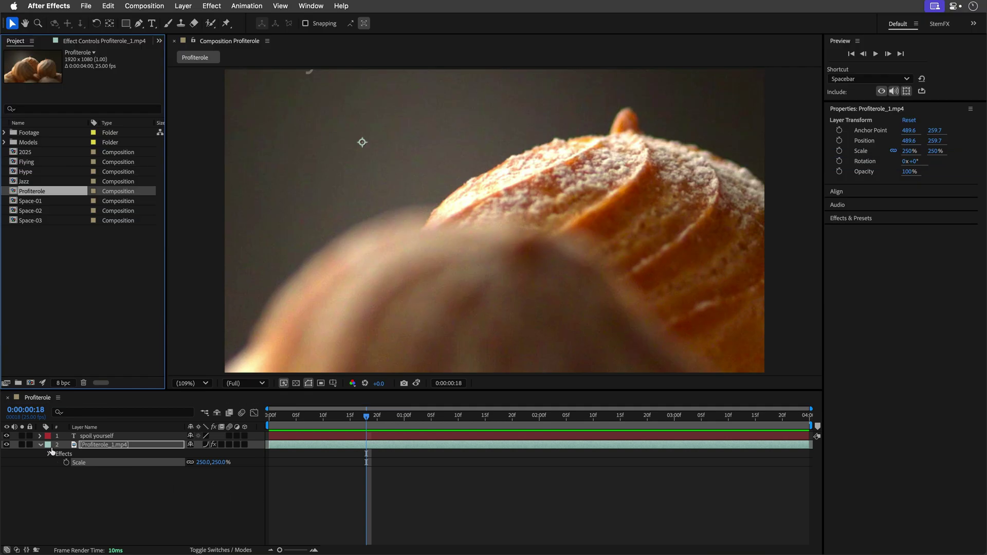
Step: Preview the Profiterole comp, scrub to 0:00:01:21, and reveal the spoil yourself layer's keyframes
click(40, 445)
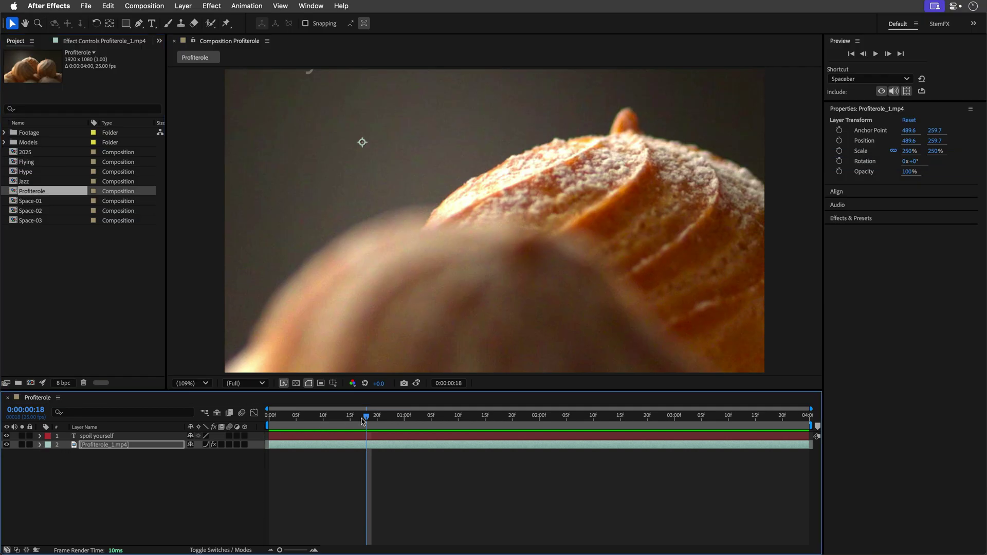
key(space)
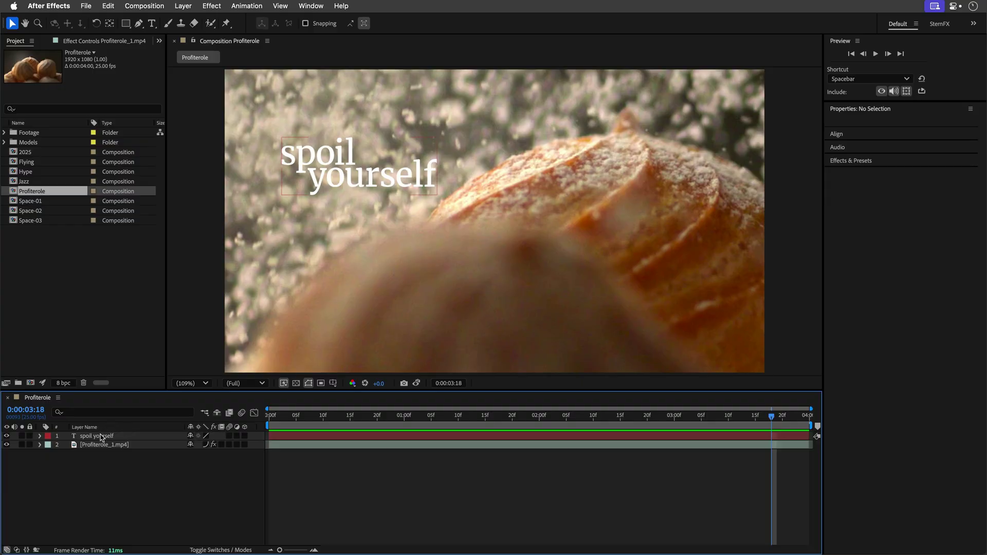
drag(367, 416, 517, 416)
click(99, 441)
key(u)
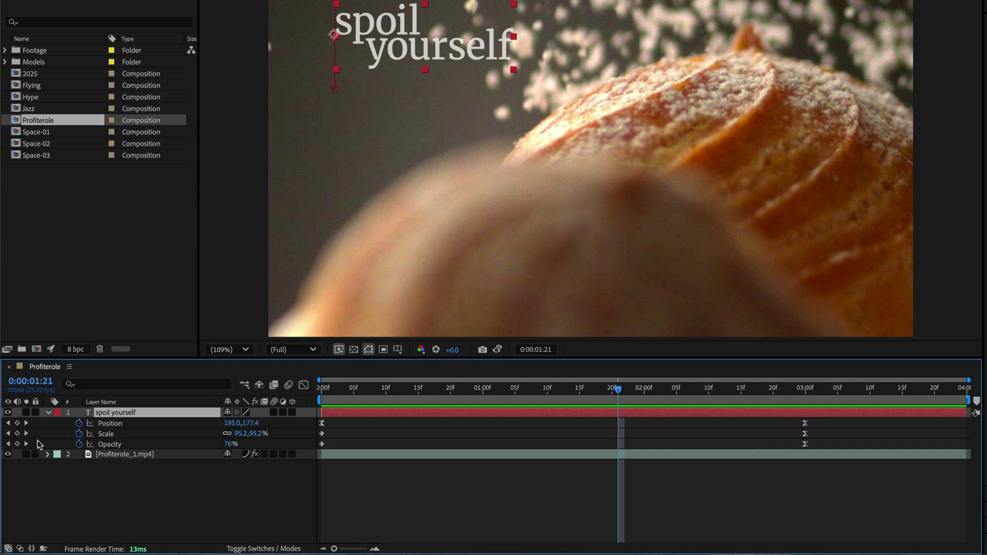
Step: Reset the spoil yourself title's Transform to clear keyframes, move it upper-left, and preview from the start
click(47, 414)
click(48, 412)
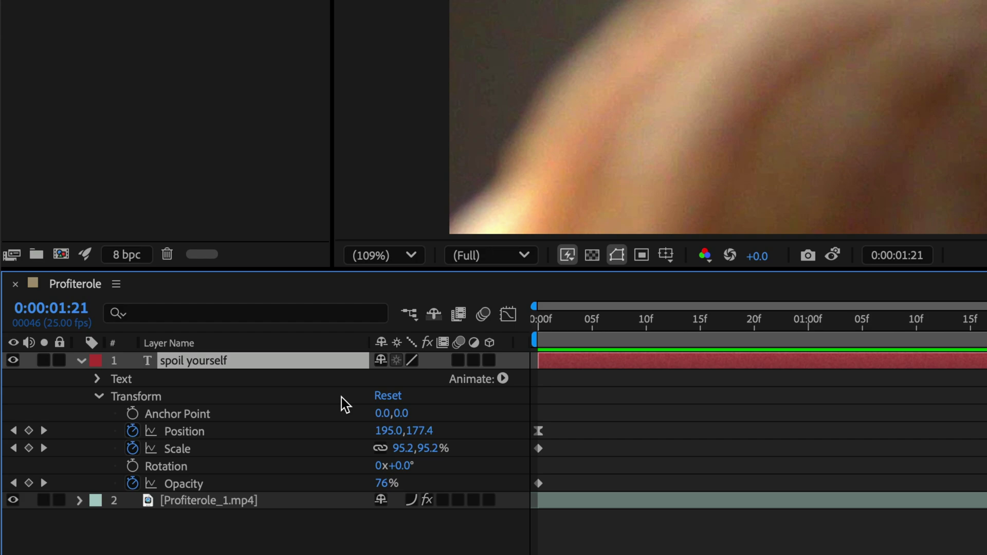
alt+click(392, 396)
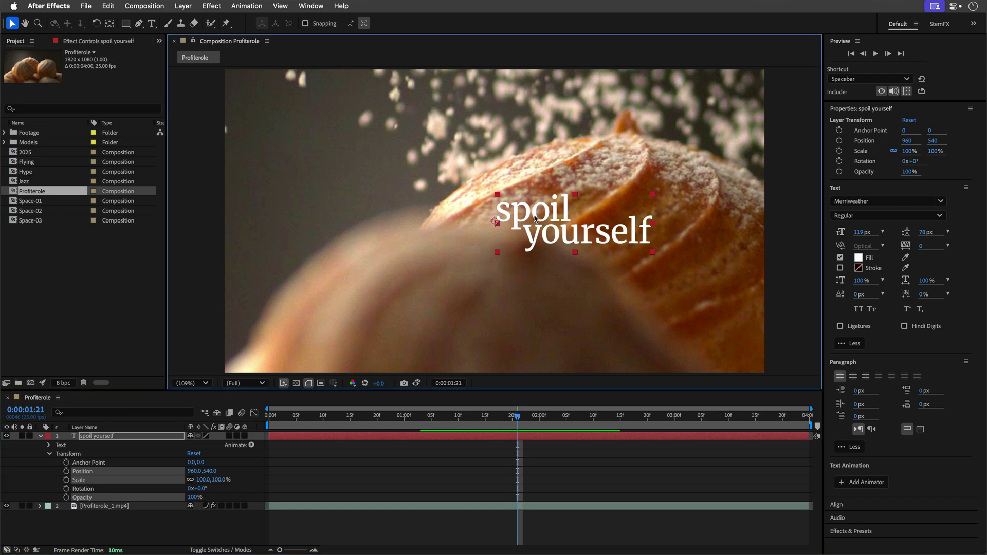
drag(533, 218, 318, 151)
key(Home)
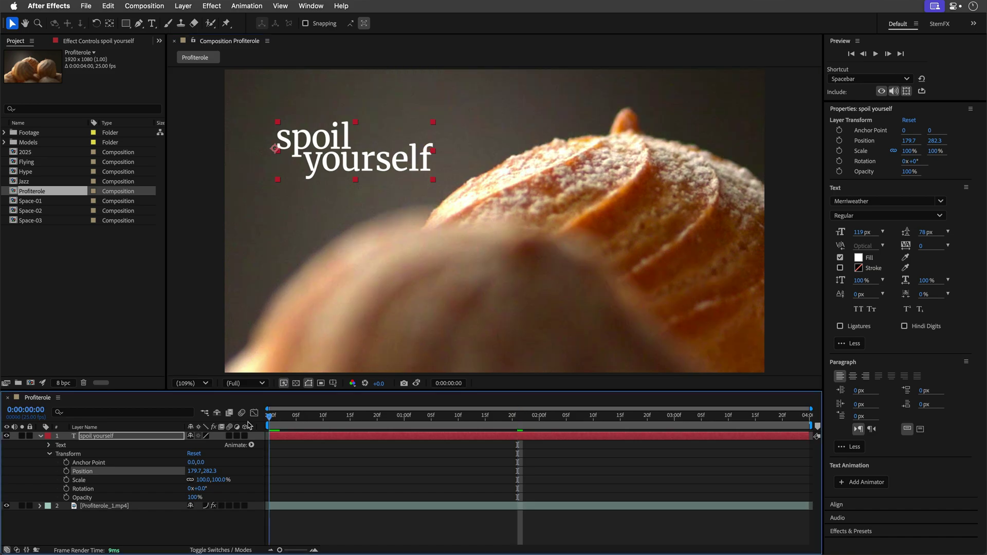
key(space)
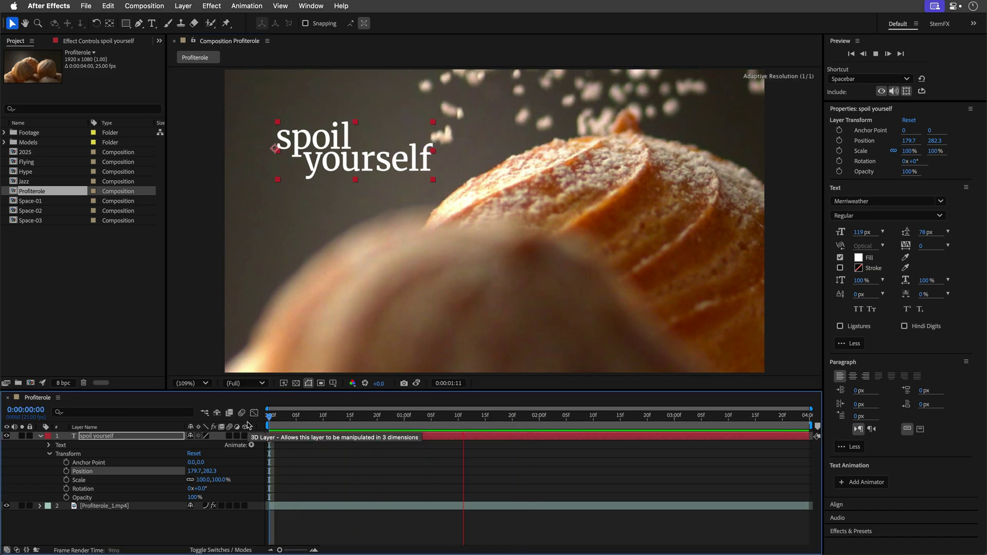
click(244, 525)
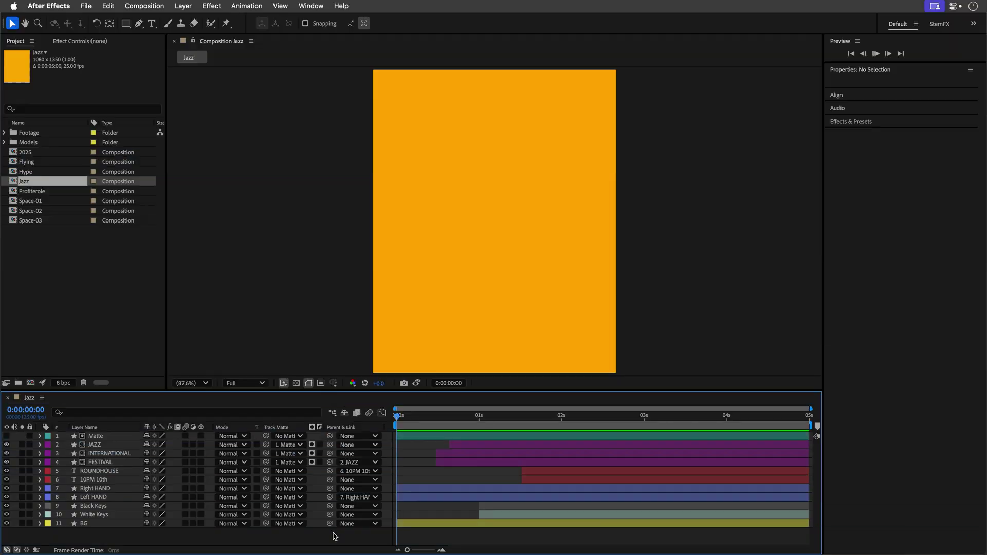
Step: Preview the Jazz poster animation
key(space)
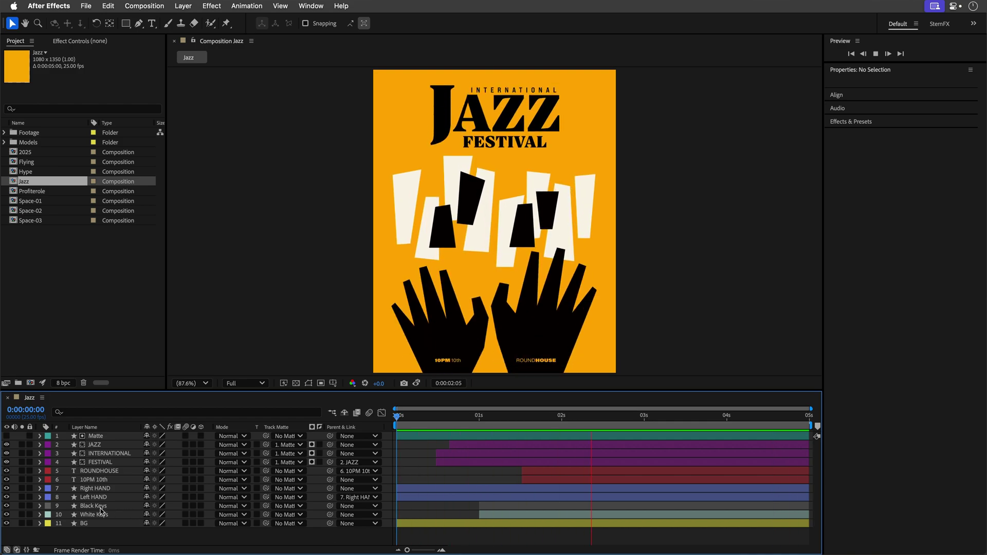
click(101, 510)
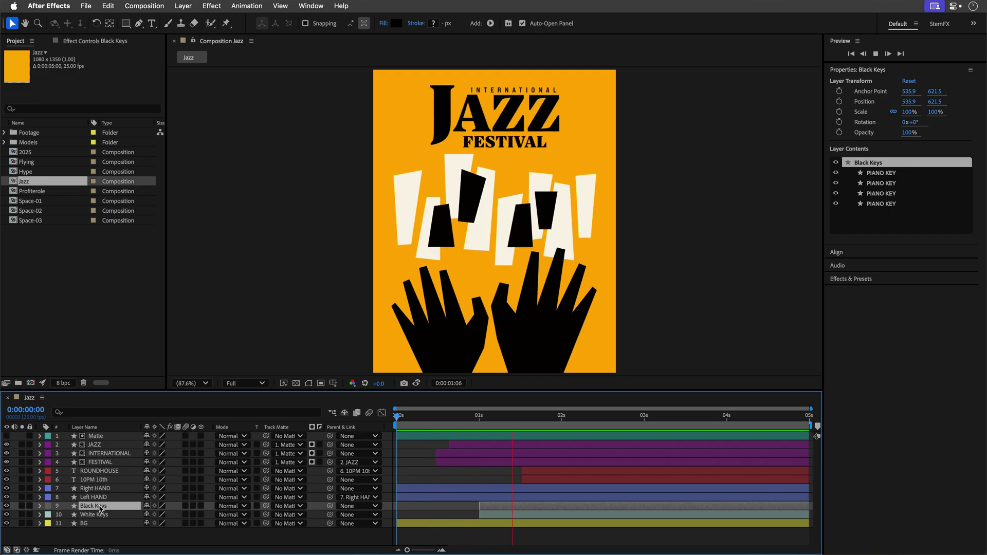
key(space)
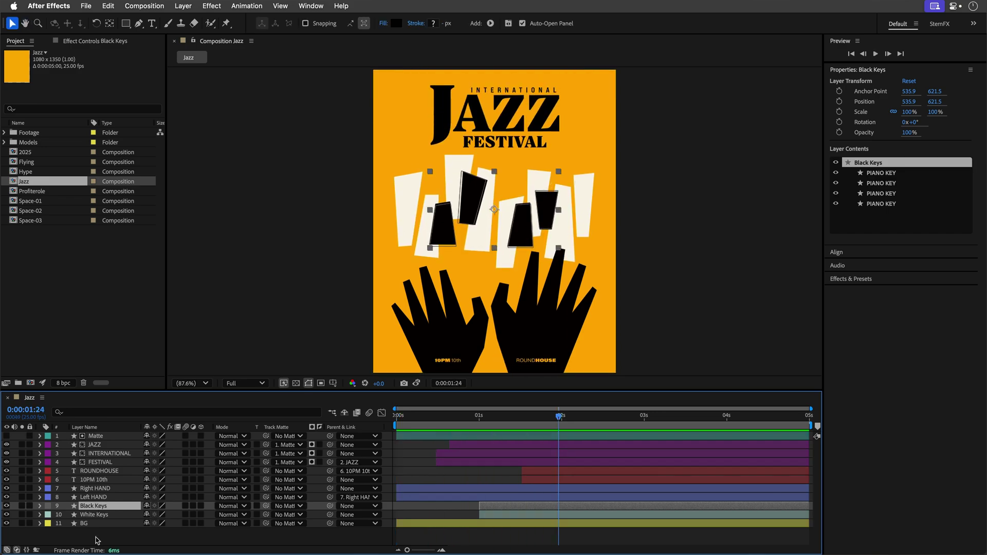
Step: Pick-whip White Keys to Black Keys as its parent, then expand Black Keys' properties
click(98, 515)
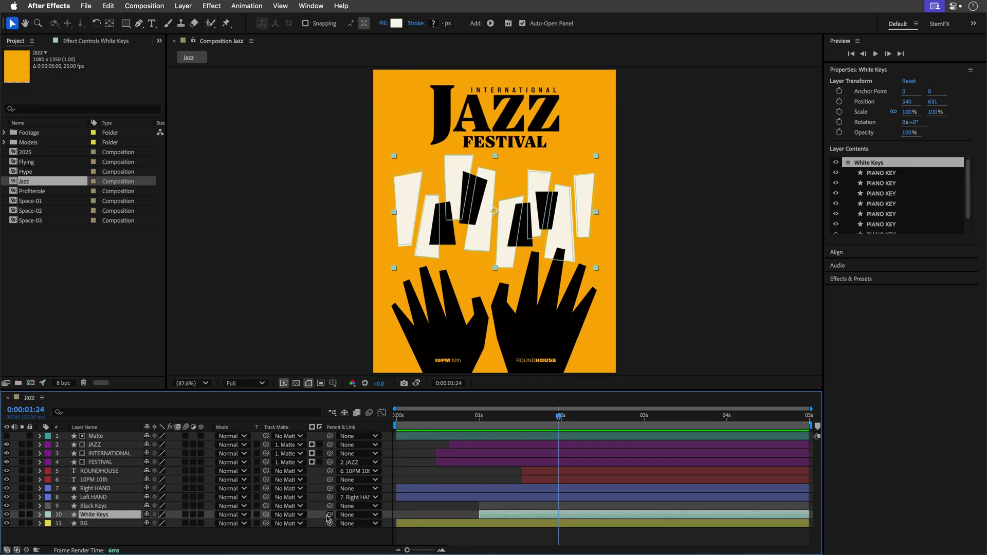
drag(271, 514, 78, 510)
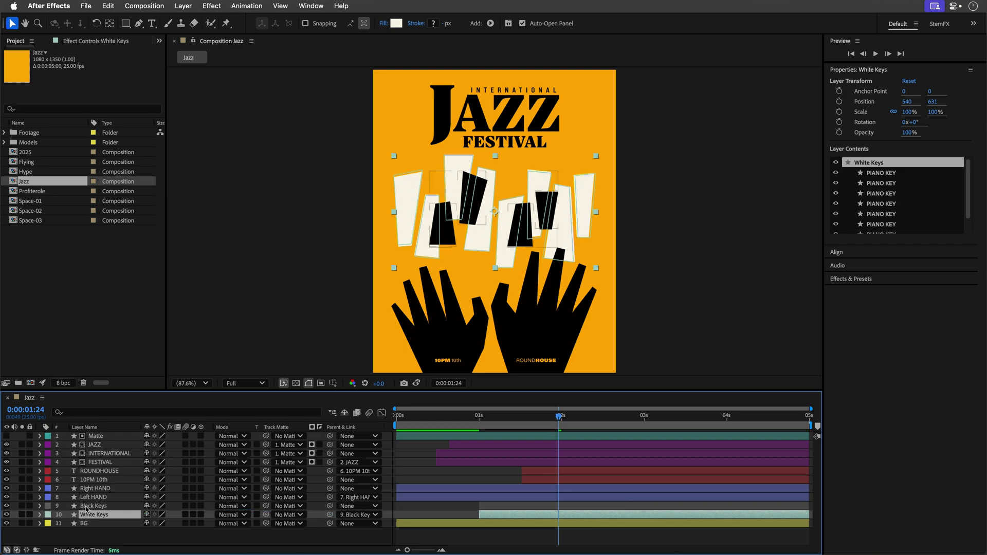
click(88, 507)
click(40, 506)
scroll(75, 506, down, 3)
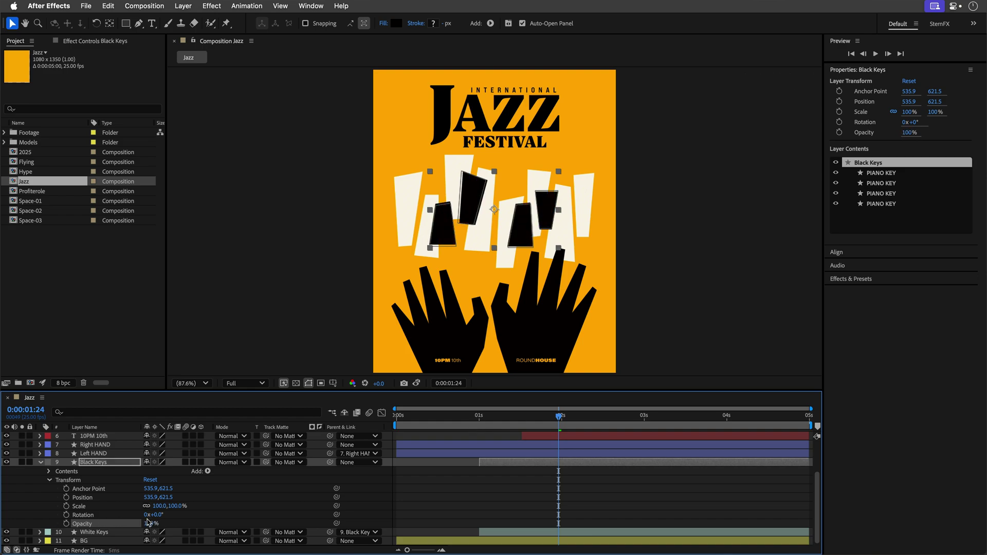
Step: Give White Keys' Opacity the expression parent.opacity
click(41, 462)
click(93, 516)
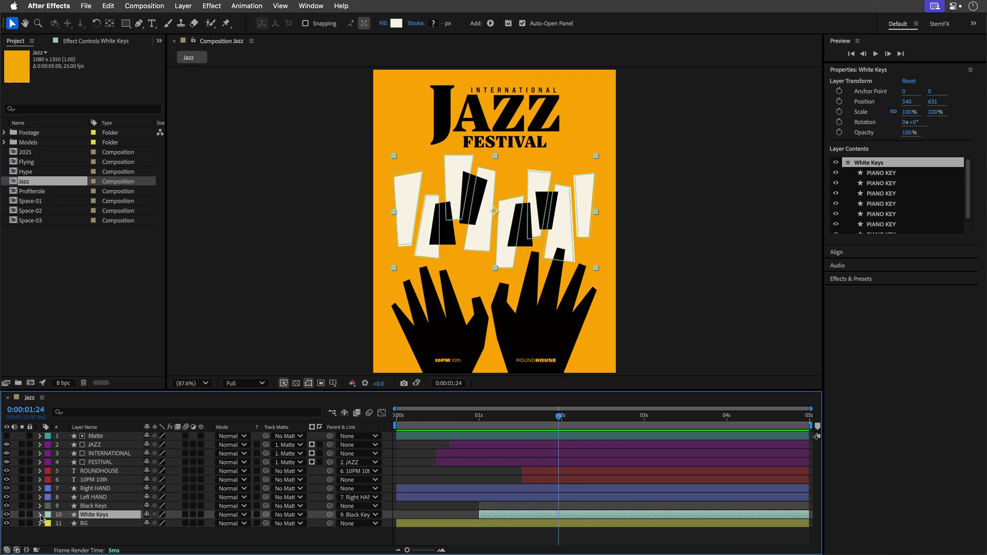
click(40, 515)
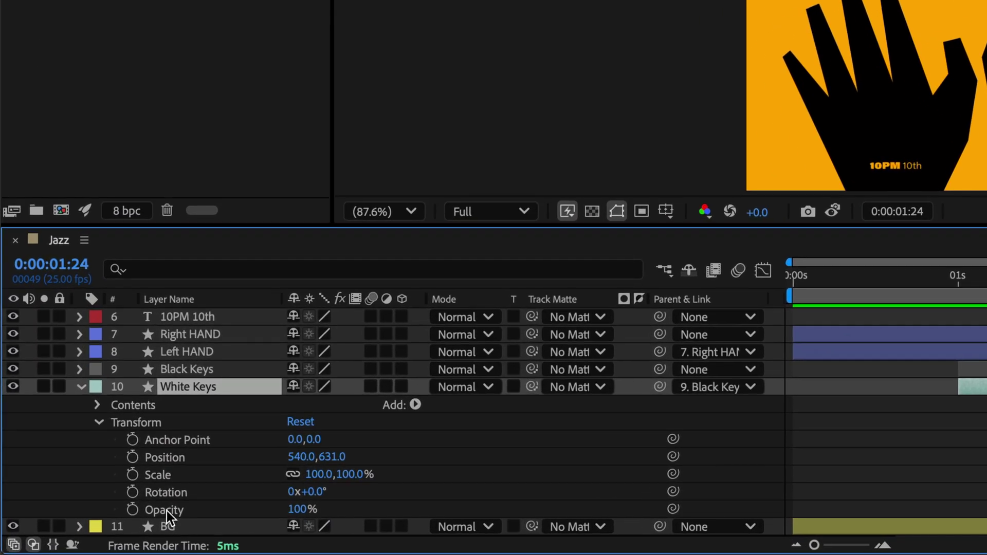
click(166, 511)
key(alt+shift+equal)
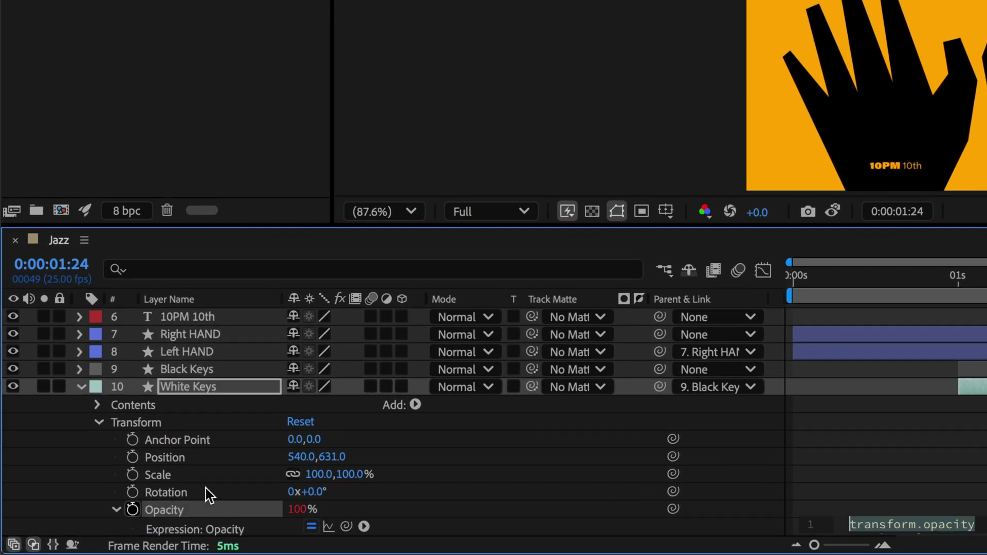
text(par)
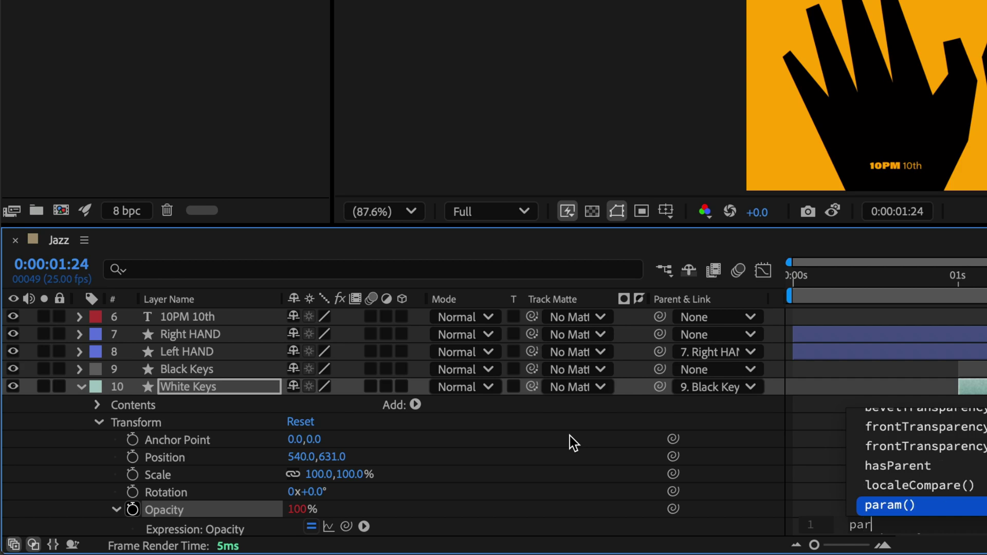
text(ent.opaci)
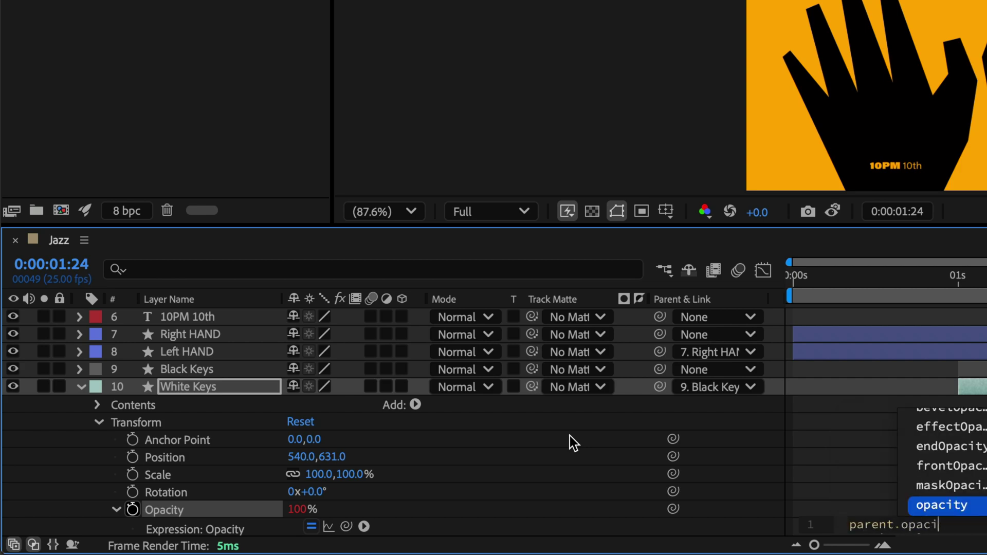
text(ty)
key(Return)
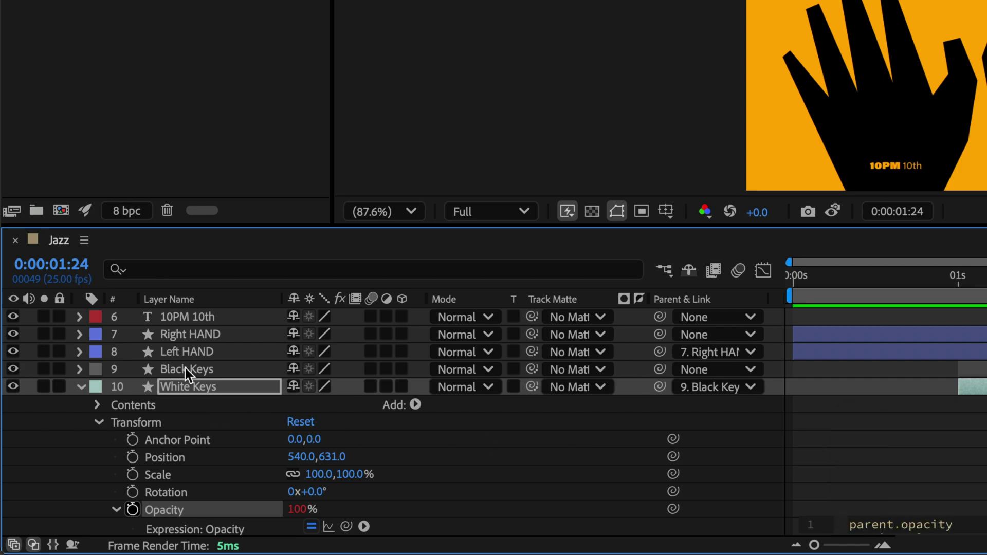
Step: Keyframe Black Keys' Opacity at 0% at 0:00:01:00
click(186, 368)
key(t)
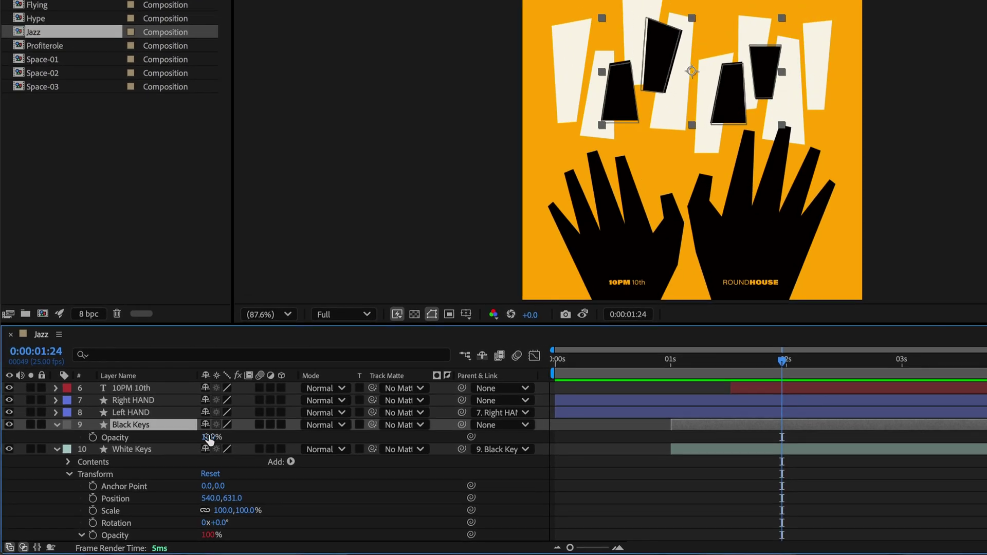
mouse_move(208, 439)
mouse_down()
mouse_move(165, 440)
mouse_move(215, 439)
mouse_up()
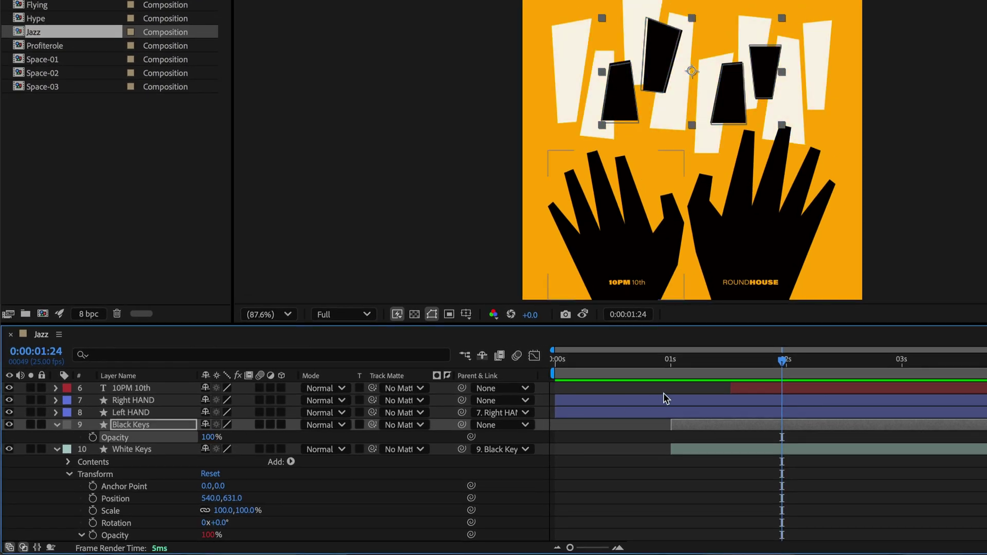
click(732, 369)
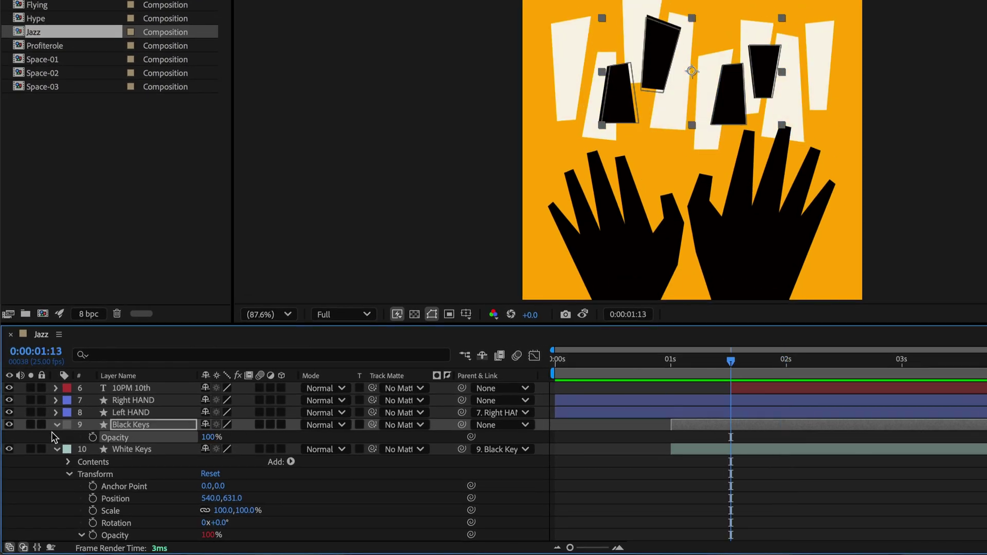
click(675, 372)
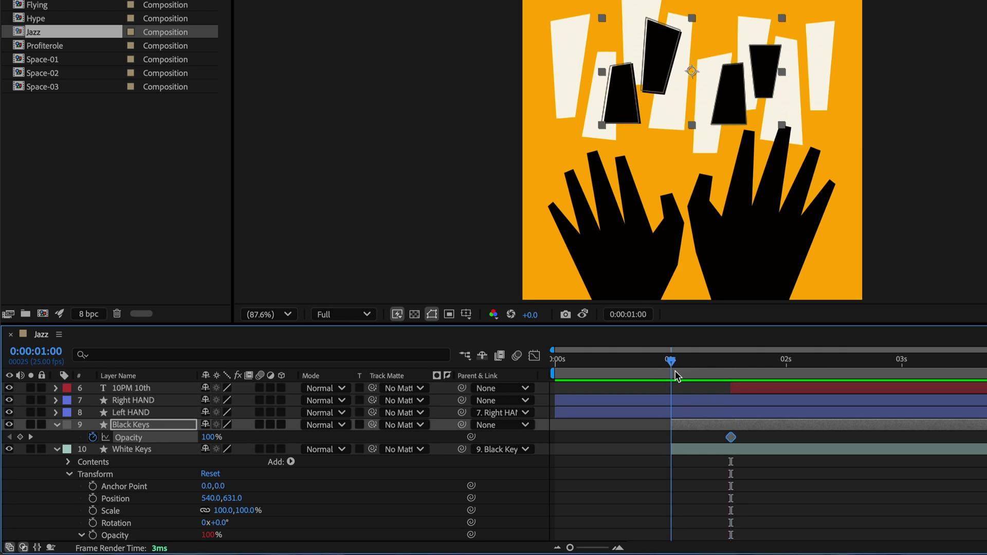
drag(208, 437, 43, 441)
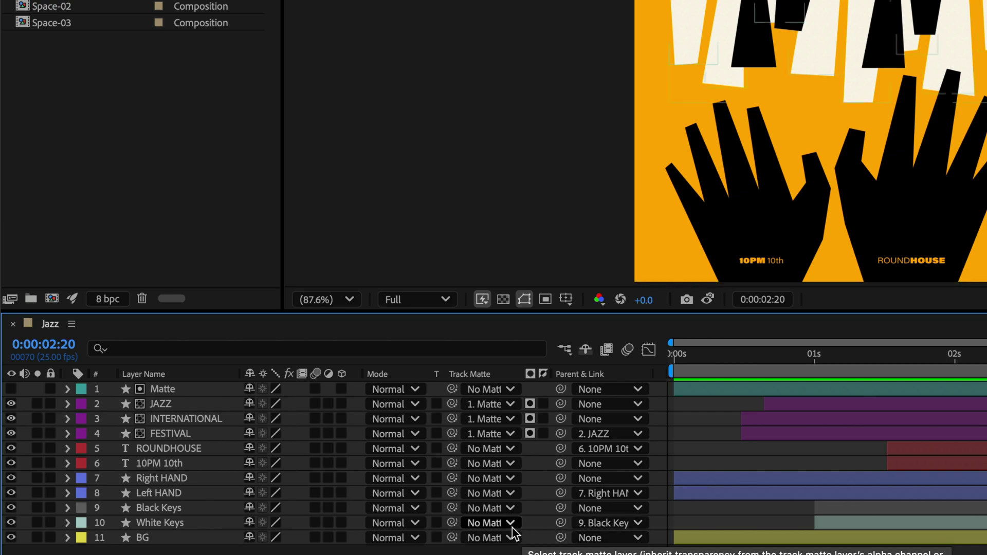
Step: Check Left HAND's parent without changing it, then select layers FESTIVAL through BG
click(159, 522)
super+click(181, 494)
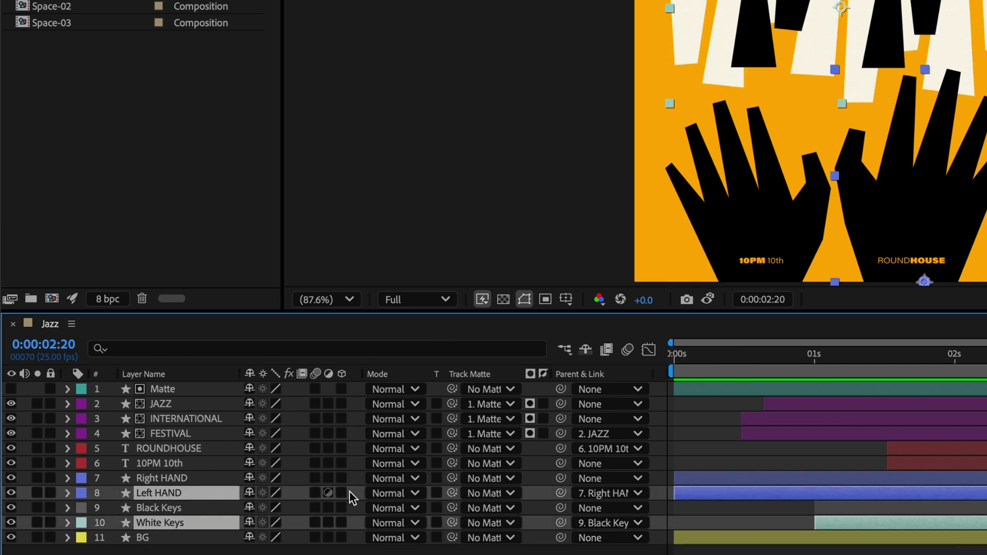
click(593, 493)
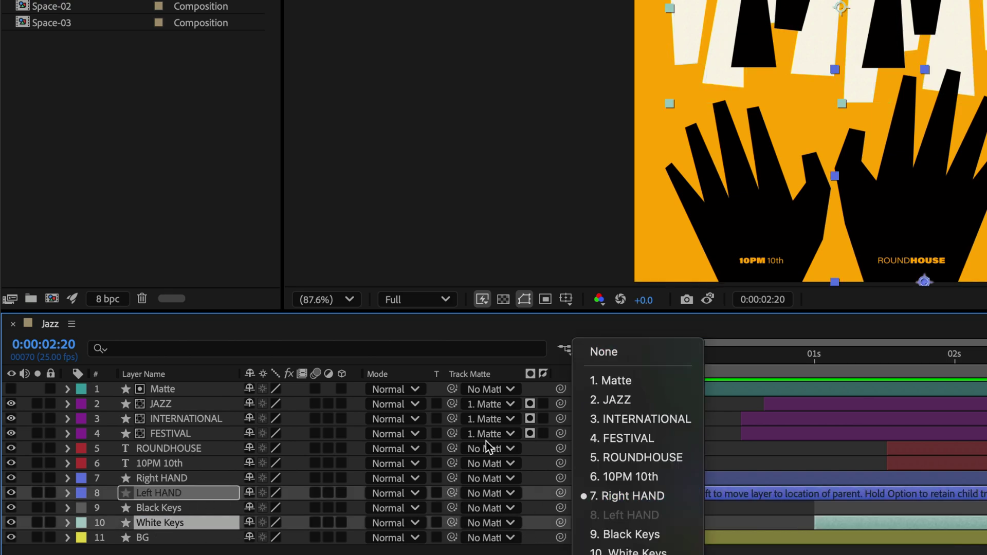
key(Escape)
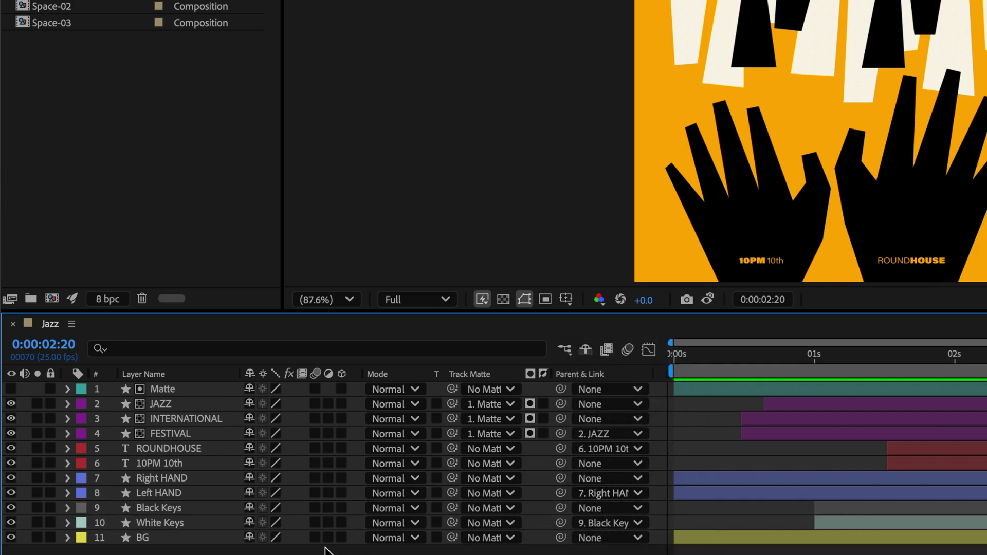
drag(195, 550, 177, 435)
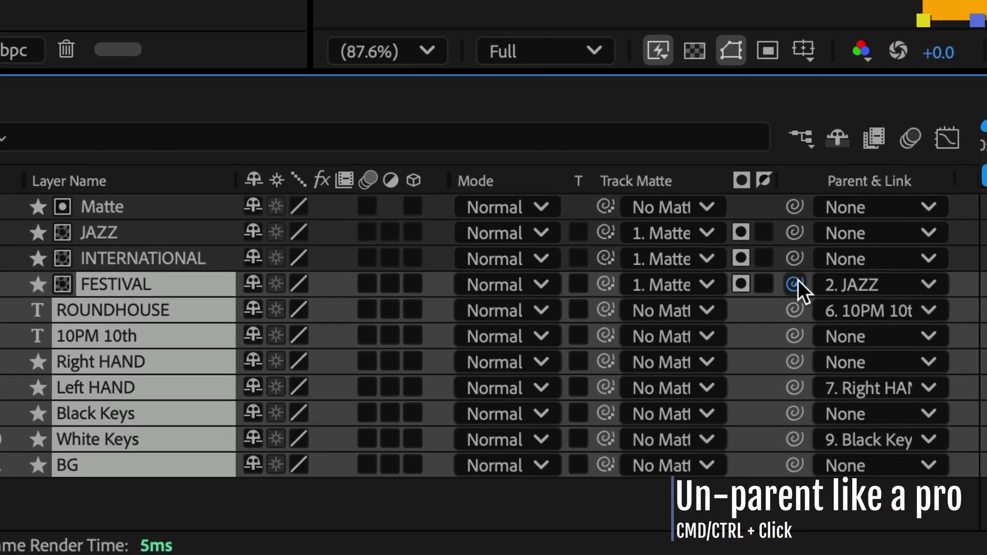
ctrl+click(561, 433)
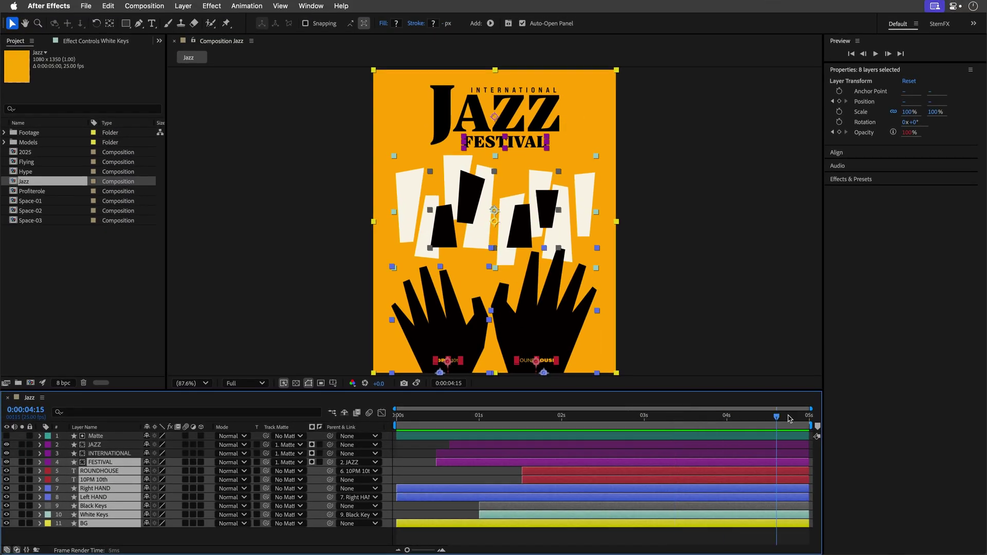
Step: Move the playhead to the comp's end and clear the selected layers' parenting
drag(790, 418, 816, 423)
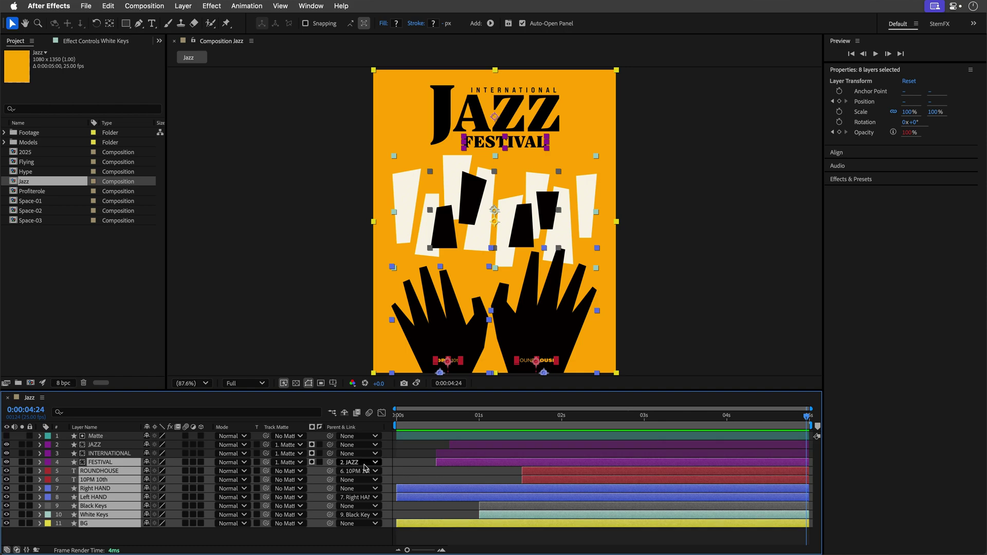
super+click(331, 464)
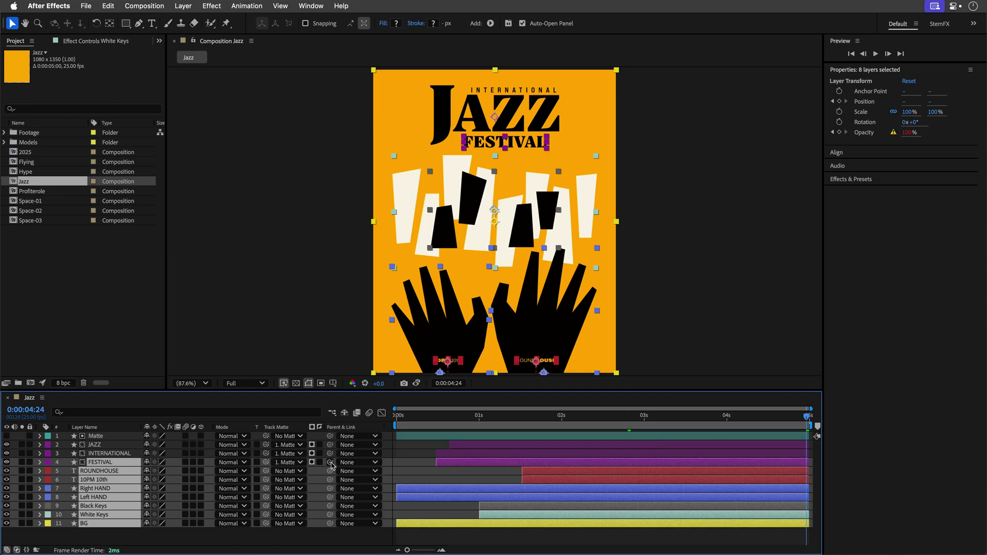
click(318, 535)
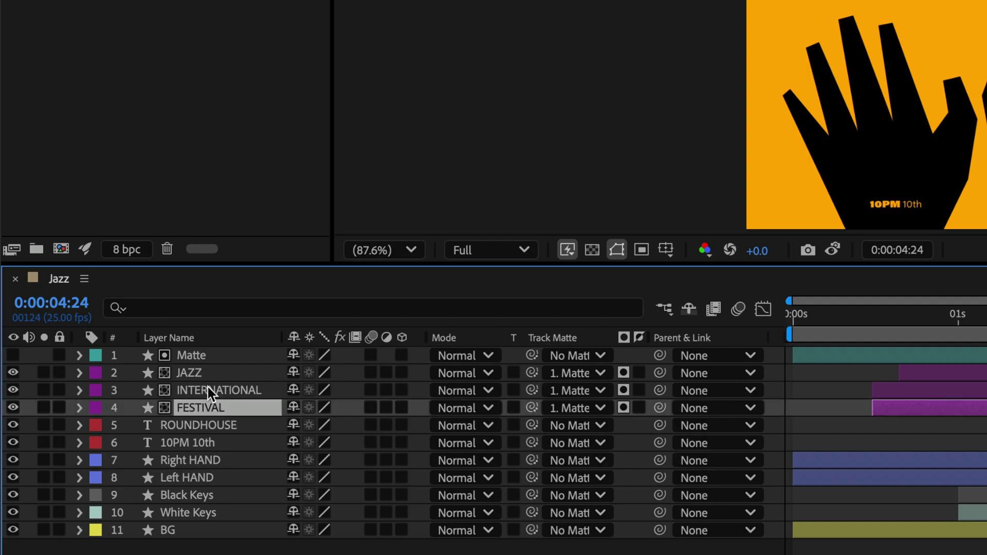
Step: Set the JAZZ, INTERNATIONAL and FESTIVAL layers' track matte to No Matte
shift+click(203, 373)
click(513, 390)
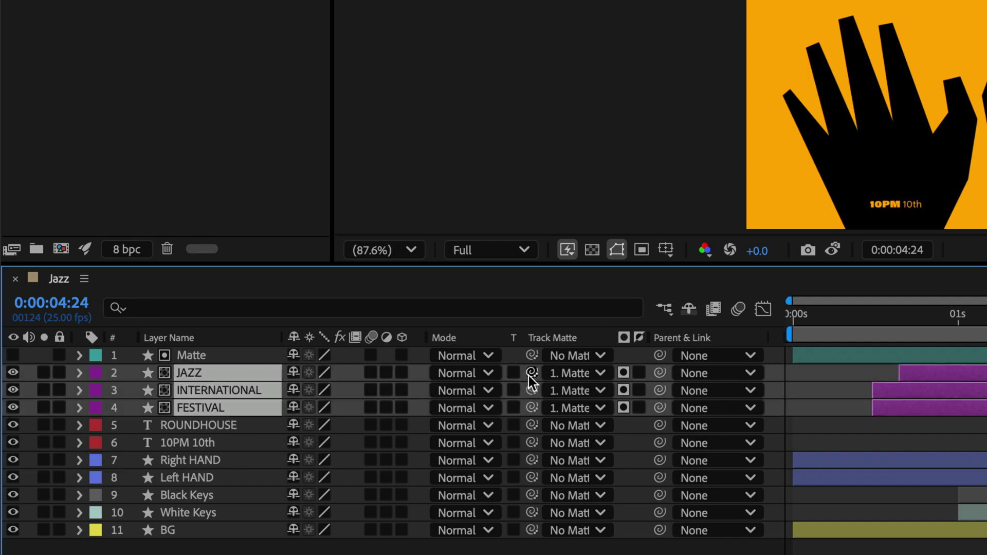
click(529, 374)
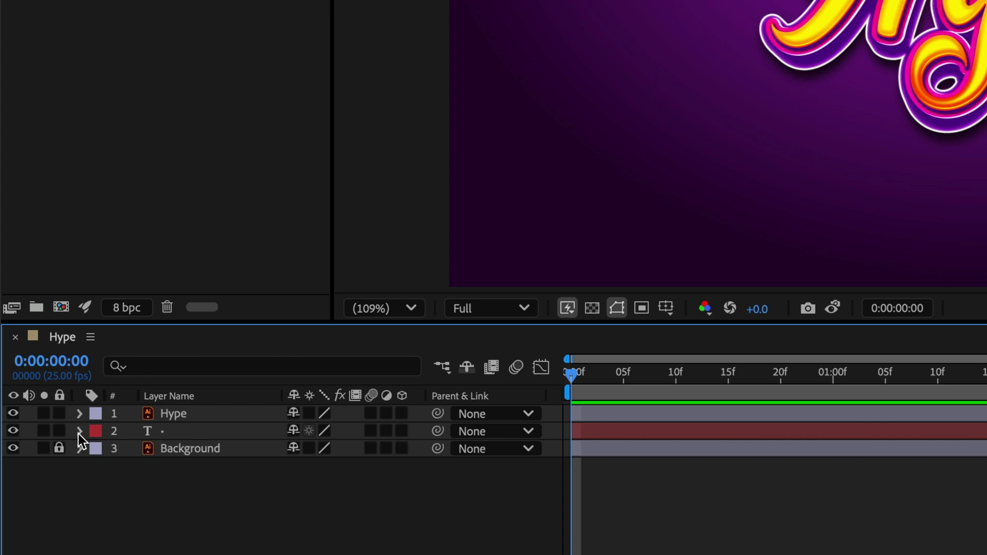
Step: Add a repeat(50) expression to the dot text layer's Source Text
click(80, 431)
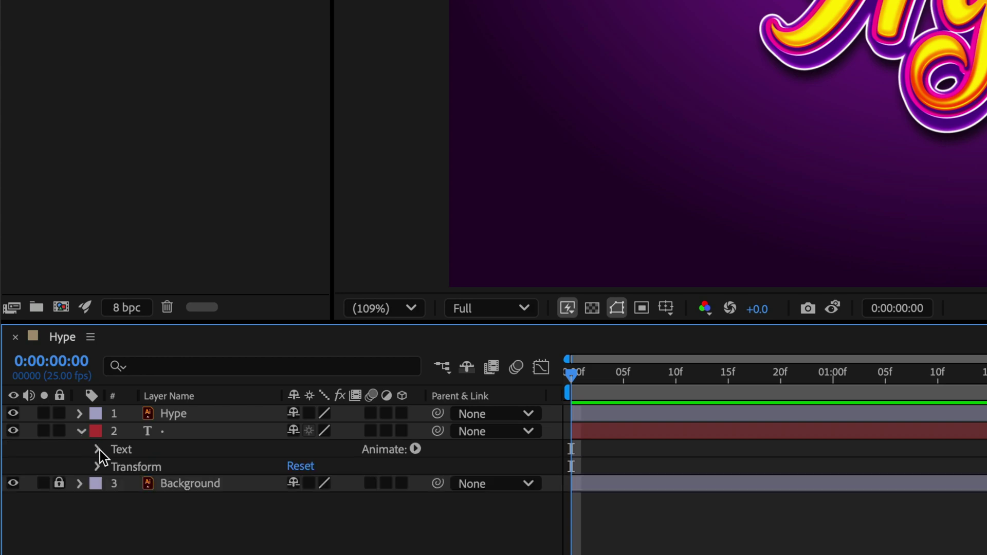
click(97, 450)
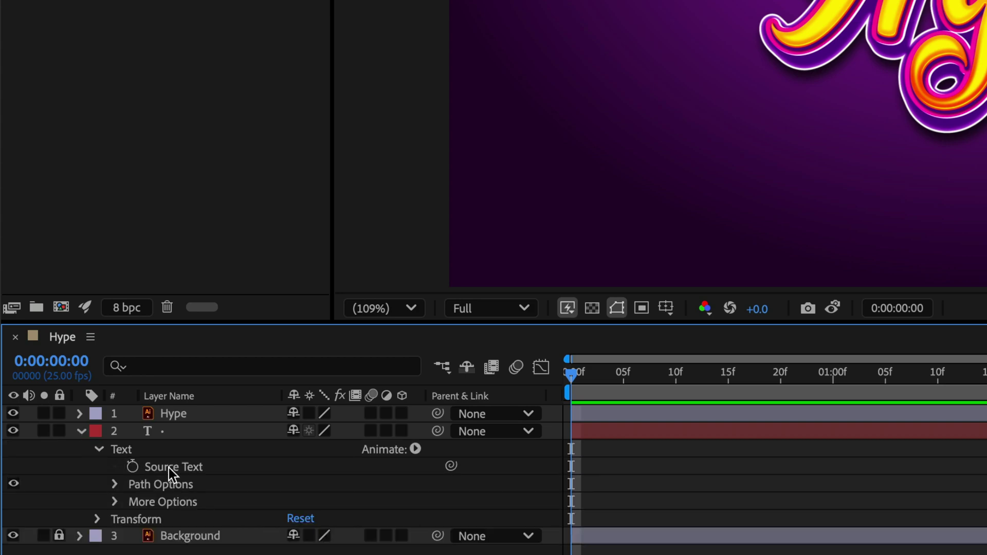
alt+click(133, 467)
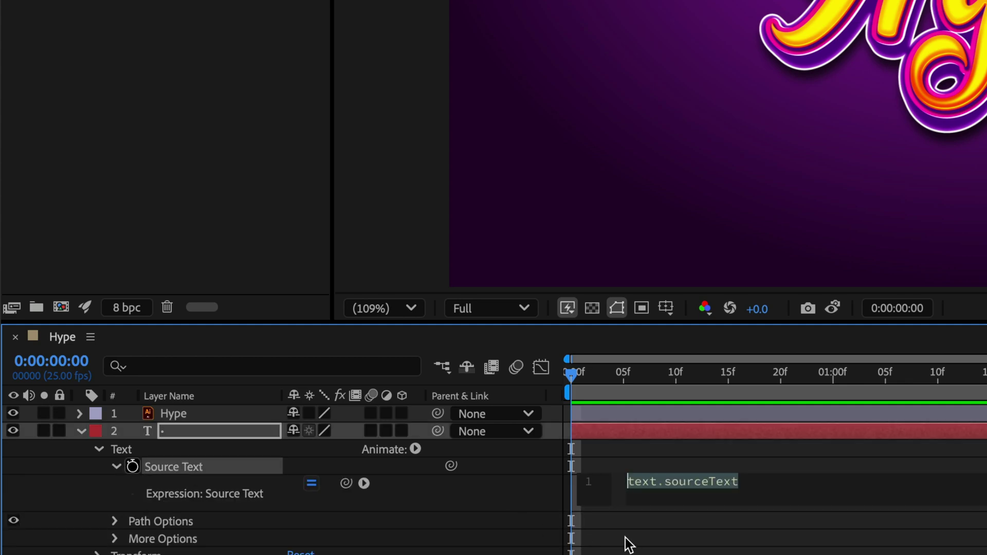
text(rep)
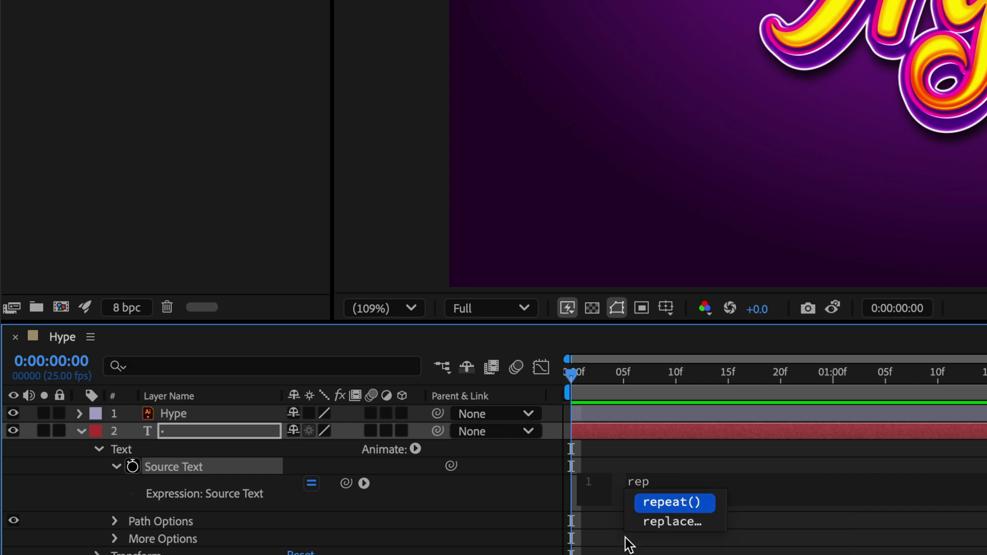
key(Return)
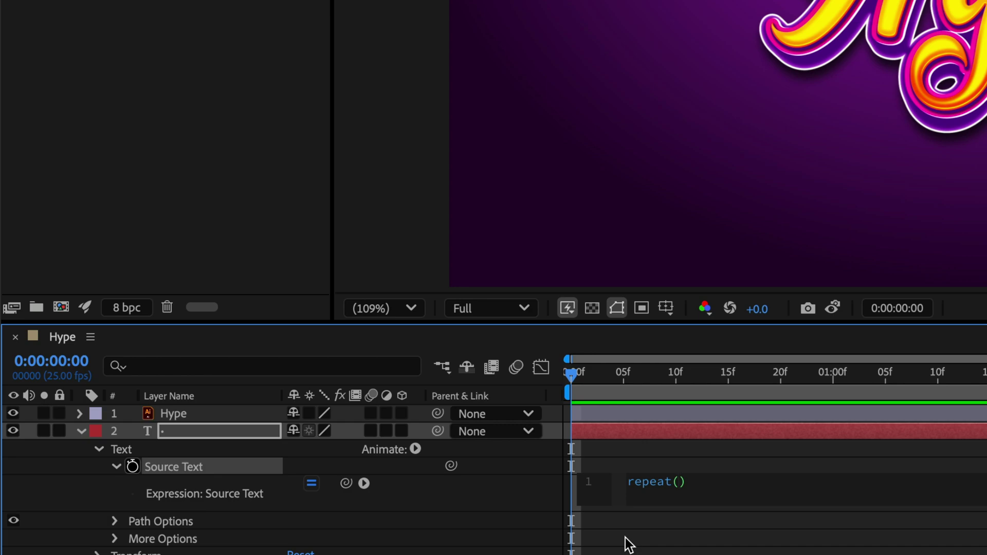
text(50)
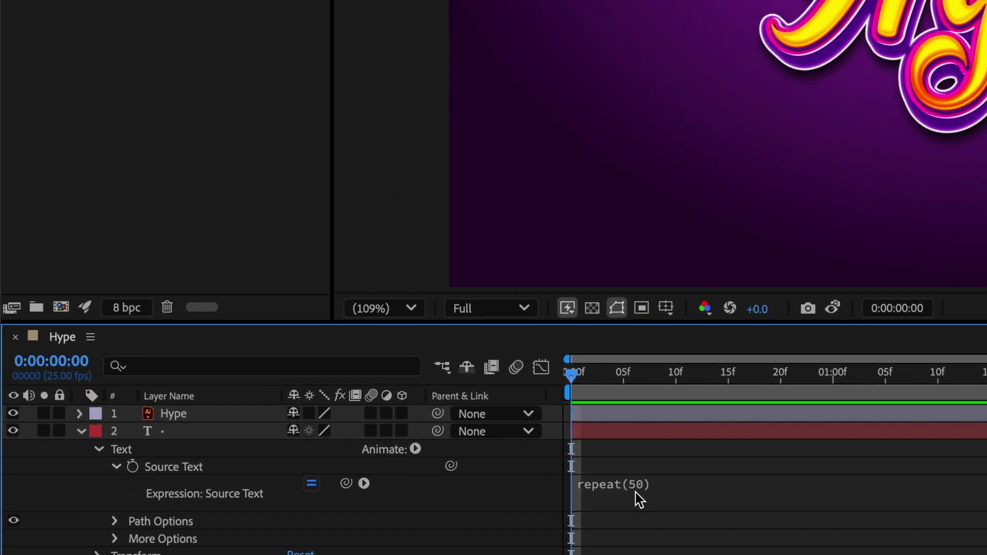
Step: Change the Source Text expression to (repeat(50) + "\n").repeat(19)
click(319, 477)
click(628, 476)
text((50))
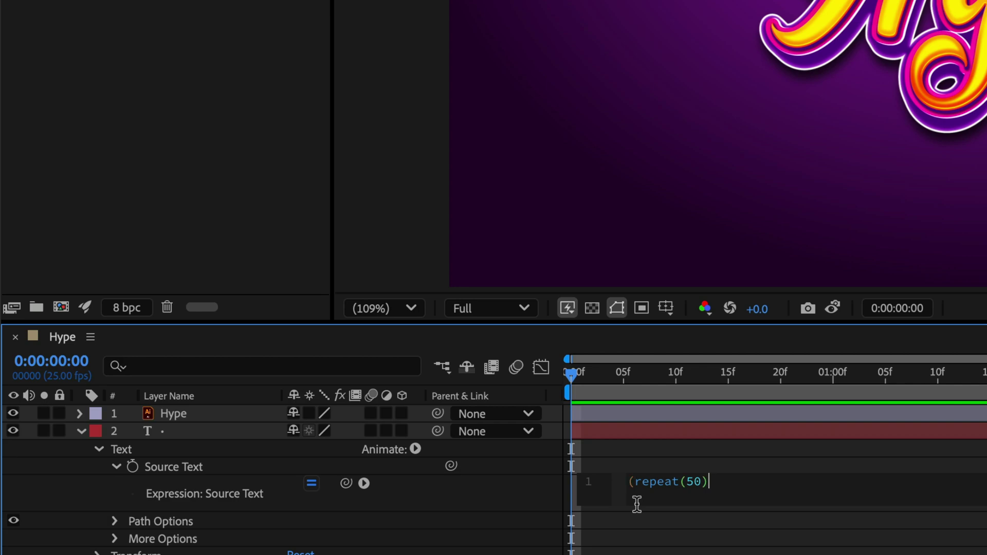
text( + "\n").rep)
key(Return)
text(19)
click(605, 521)
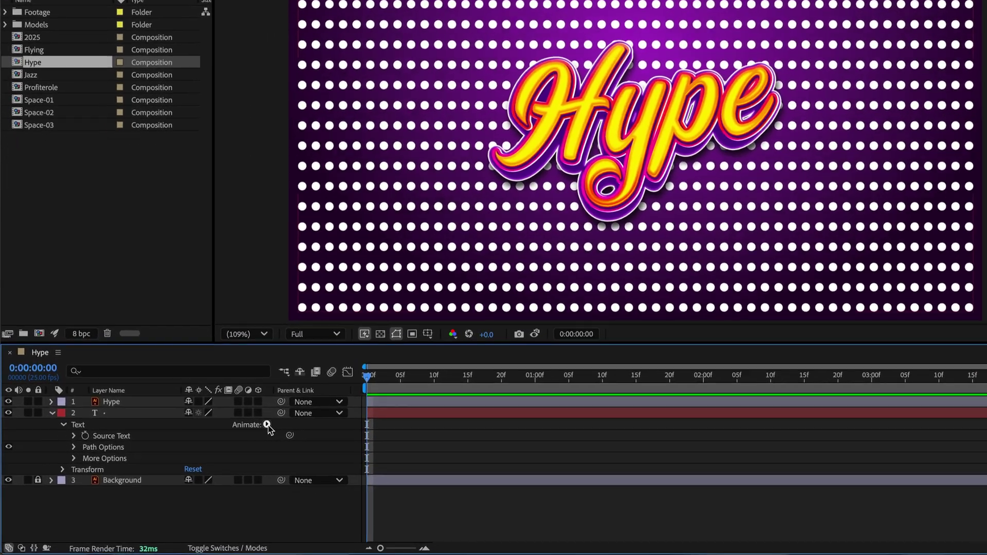
Step: Add a Scale animator to the dot layer with Scale set to 10%
click(207, 453)
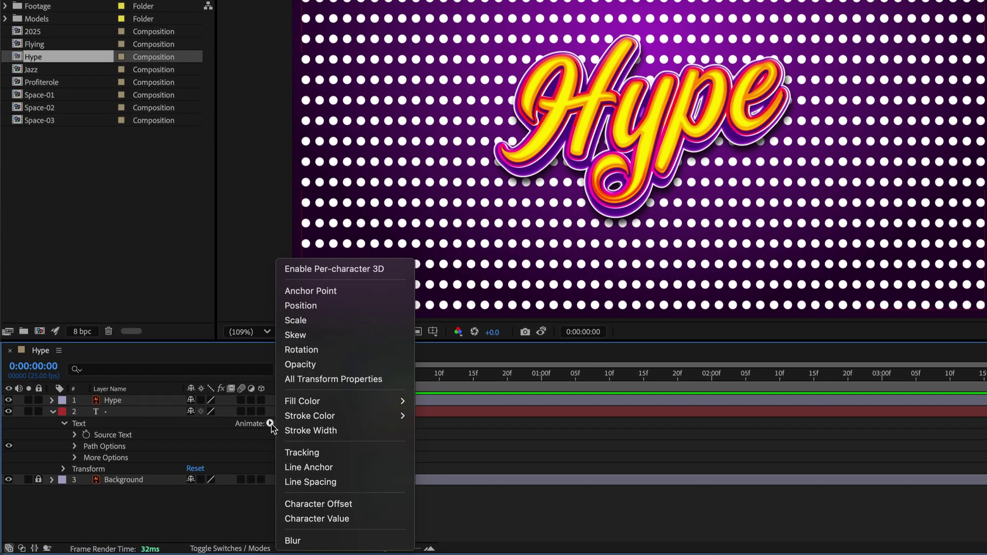
click(310, 321)
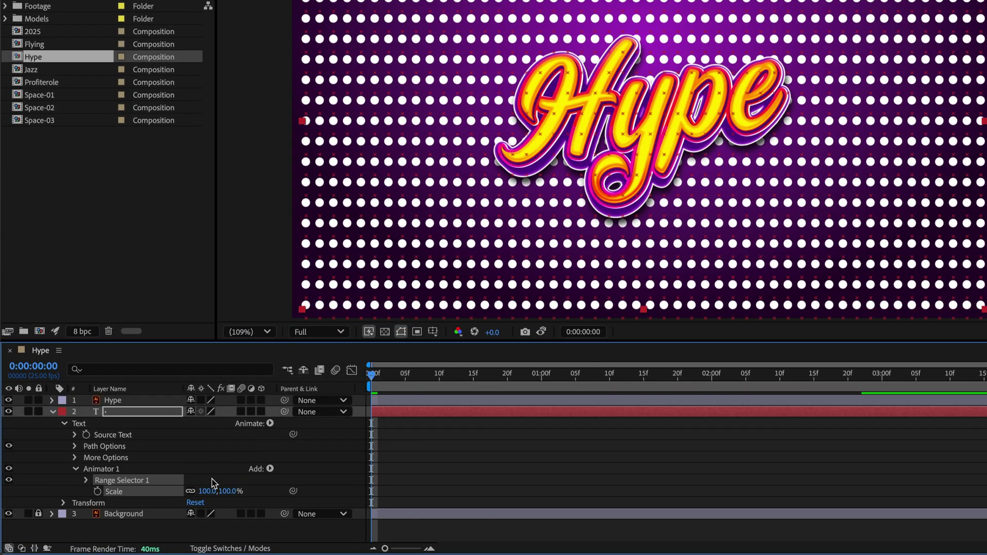
click(207, 490)
text(10)
key(Return)
Step: Set Range Selector 1's advanced Shape to Triangle and Mode to Subtract
click(86, 480)
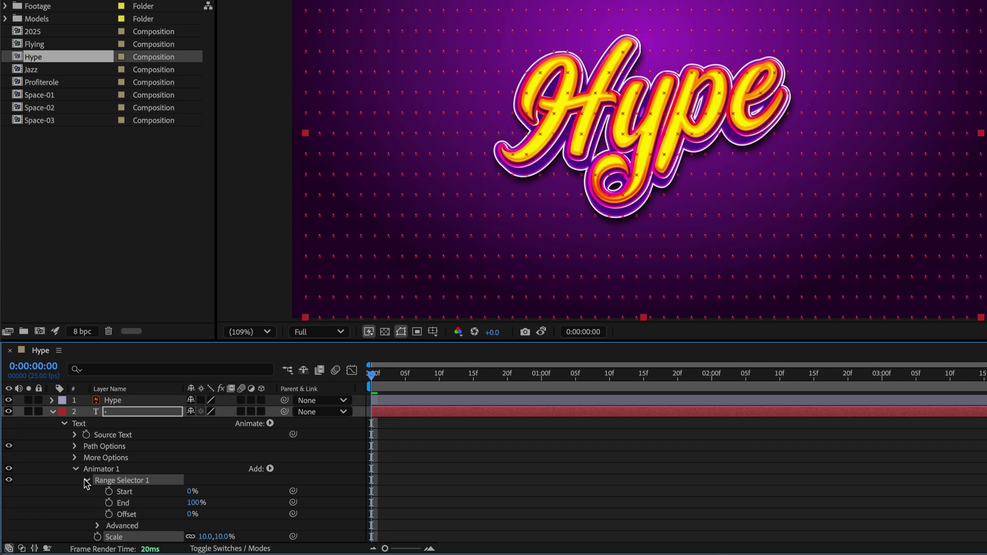
click(97, 502)
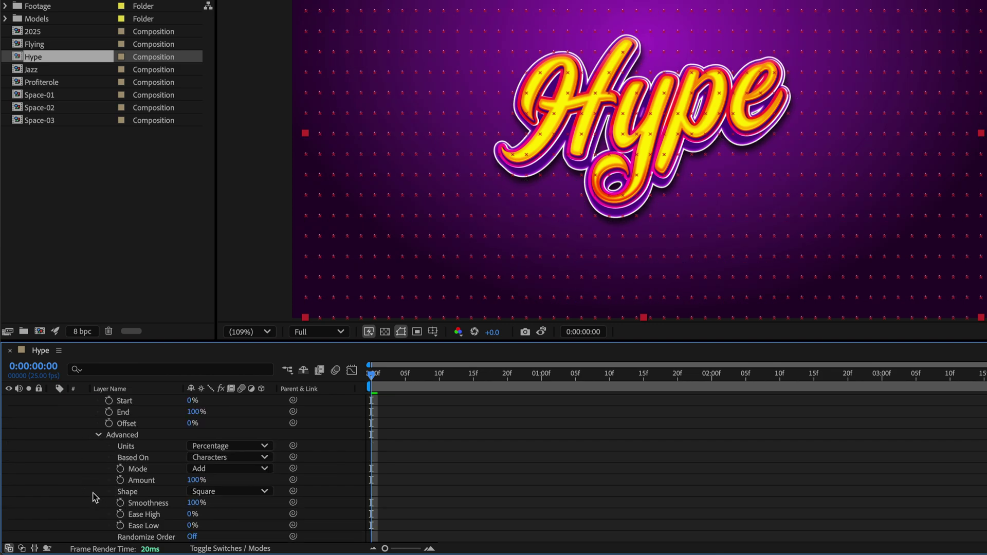
click(234, 492)
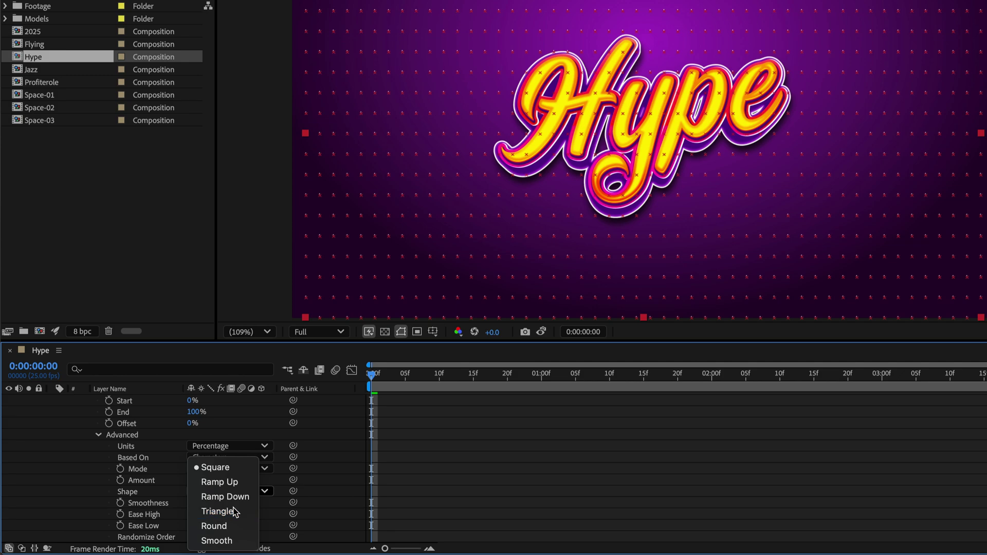
click(237, 512)
click(237, 469)
click(237, 481)
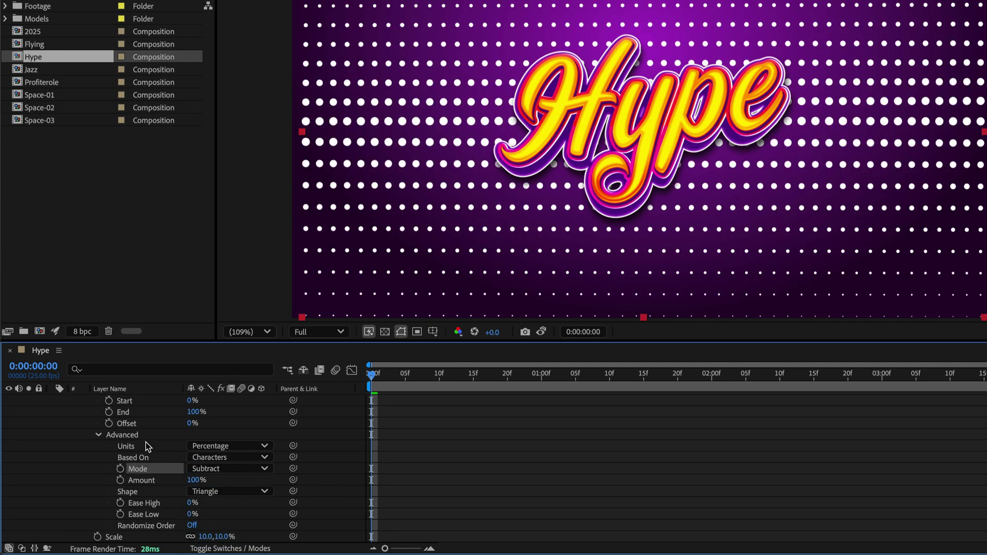
scroll(134, 447, up, 2)
scroll(89, 428, up, 3)
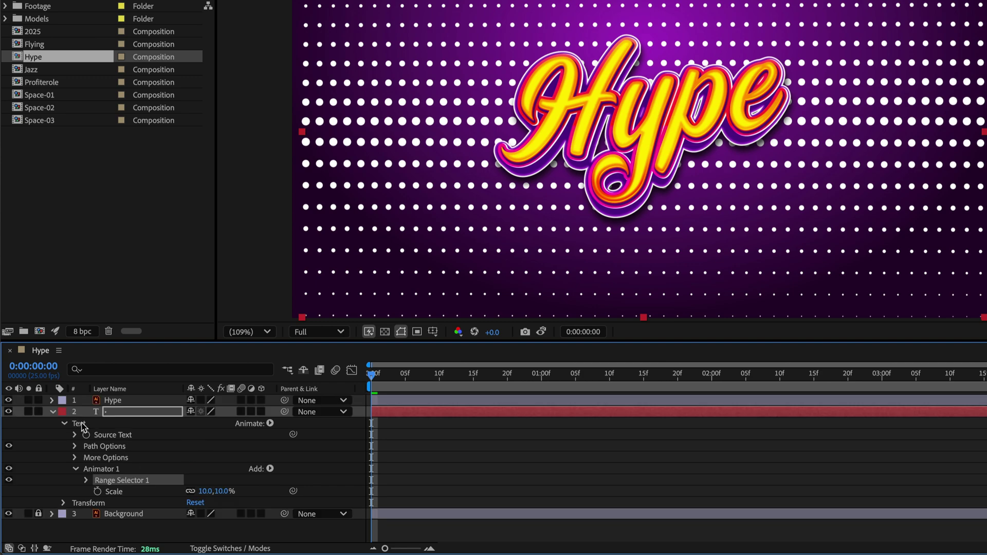
click(74, 469)
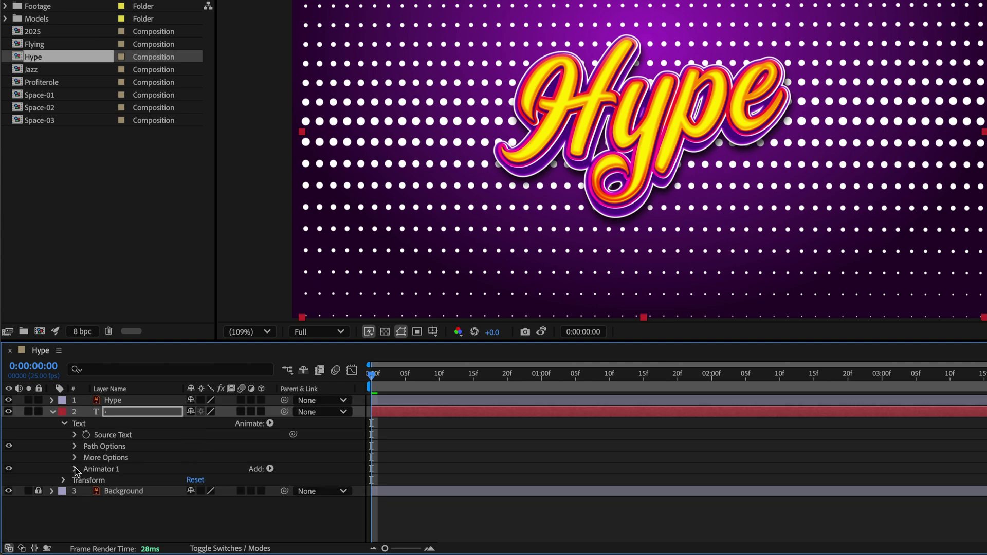
Step: Add a second animator with an RGB Fill Color that turns the dots red
click(79, 424)
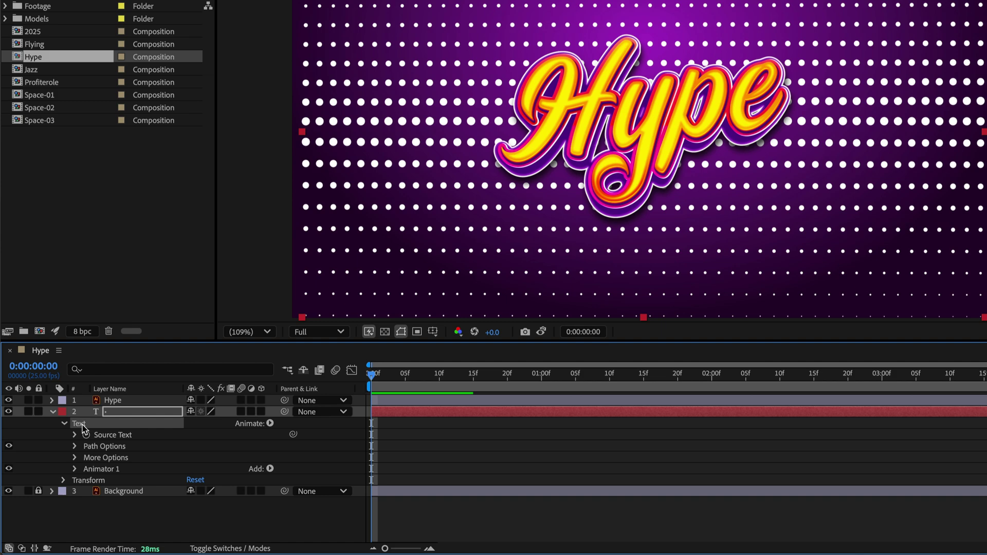
click(270, 423)
mouse_move(349, 401)
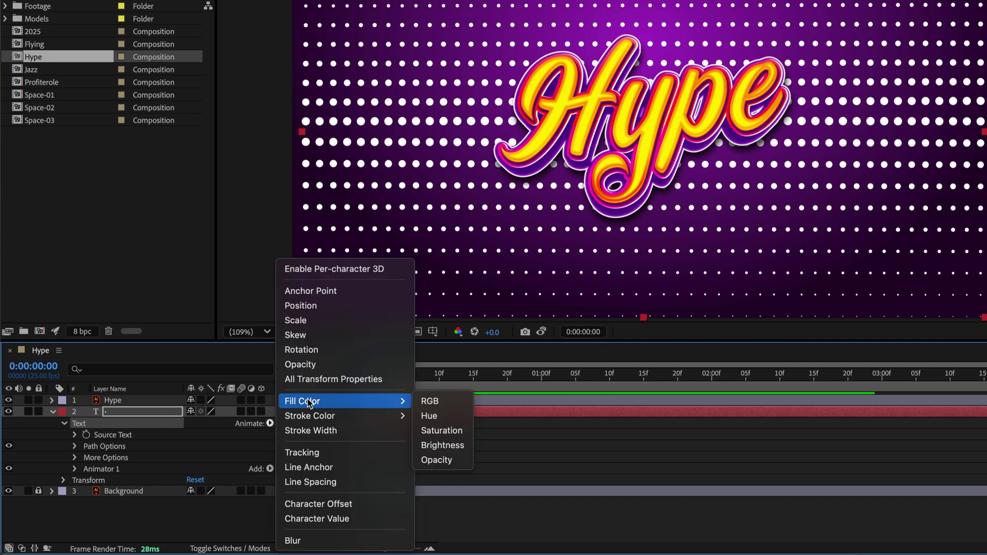
click(431, 401)
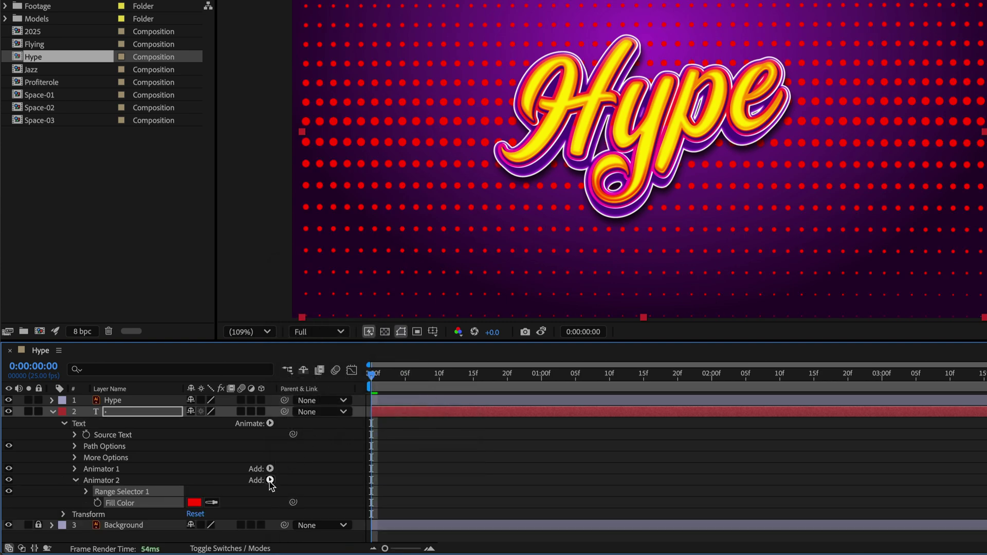
Step: Add Fill Hue to Animator 2 and set it to 1x+0.0°
click(270, 481)
mouse_move(291, 481)
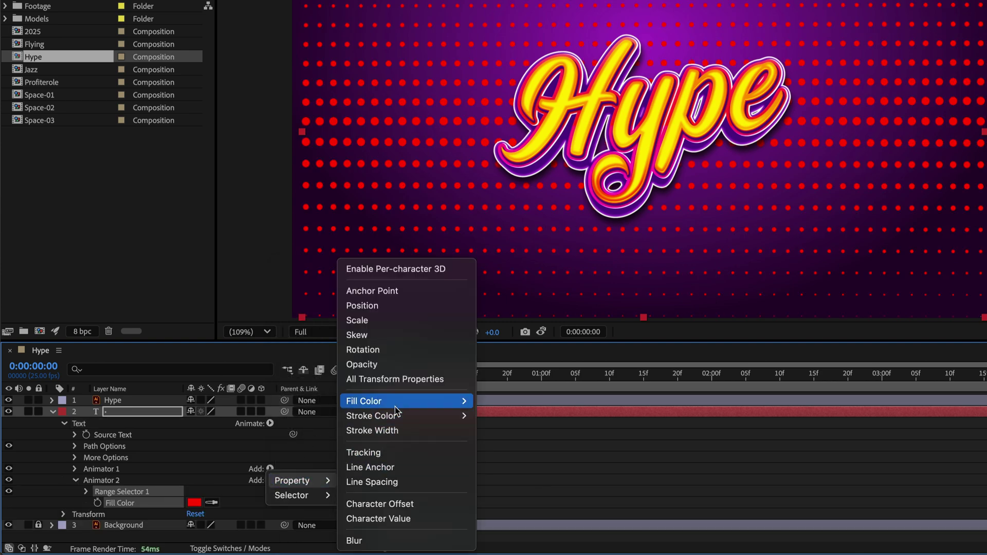
mouse_move(396, 408)
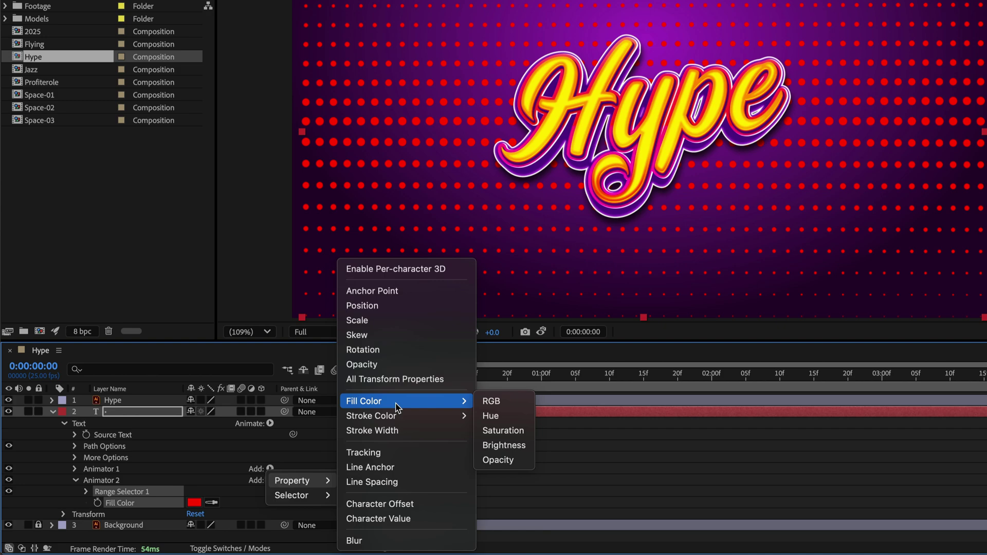
click(502, 415)
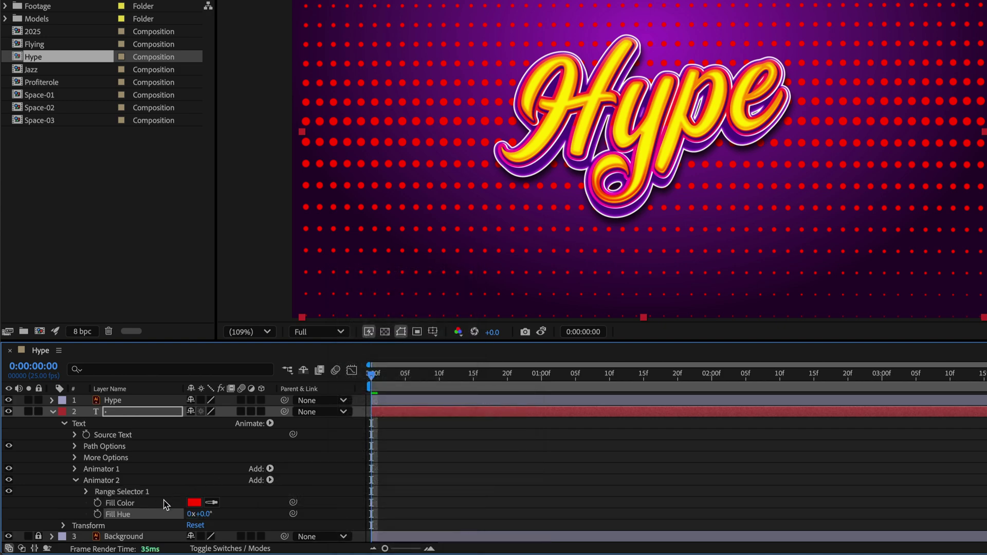
click(191, 514)
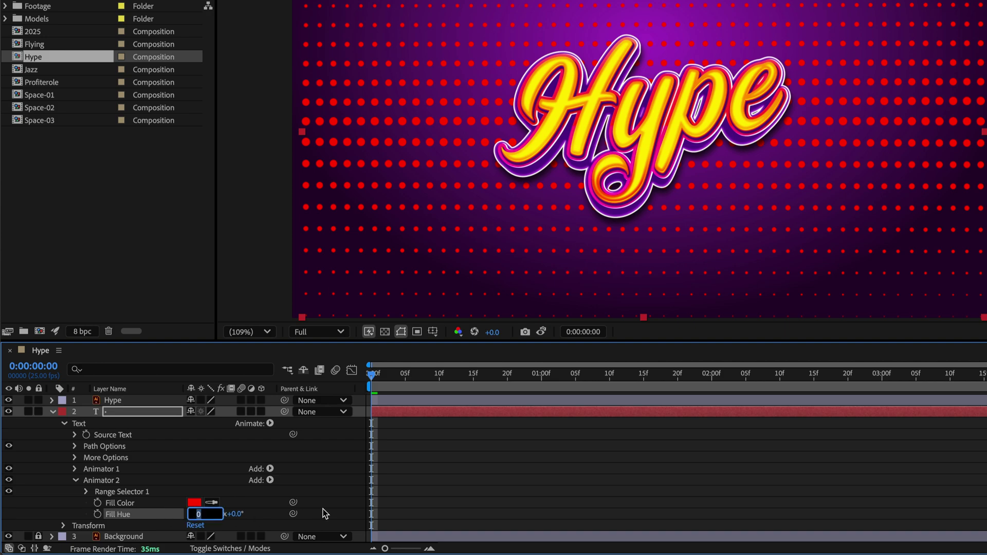
text(1)
click(322, 515)
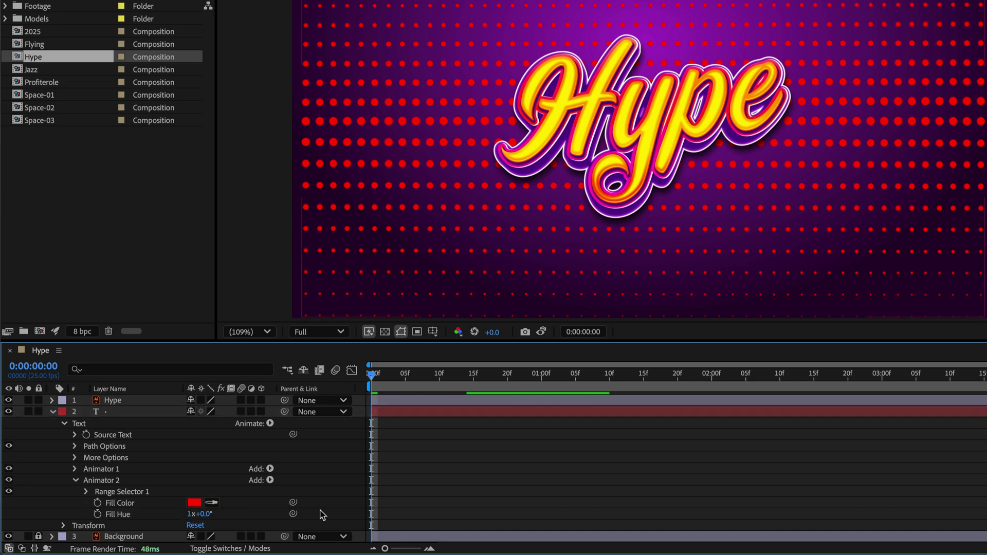
Step: Set Animator 2's range selector Shape to Triangle with Randomize Order on
click(86, 492)
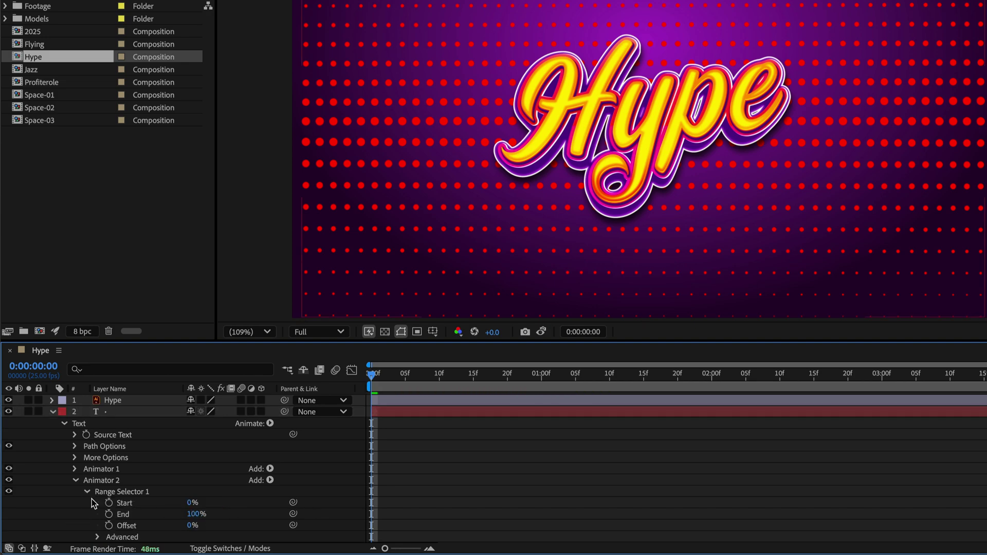
click(98, 537)
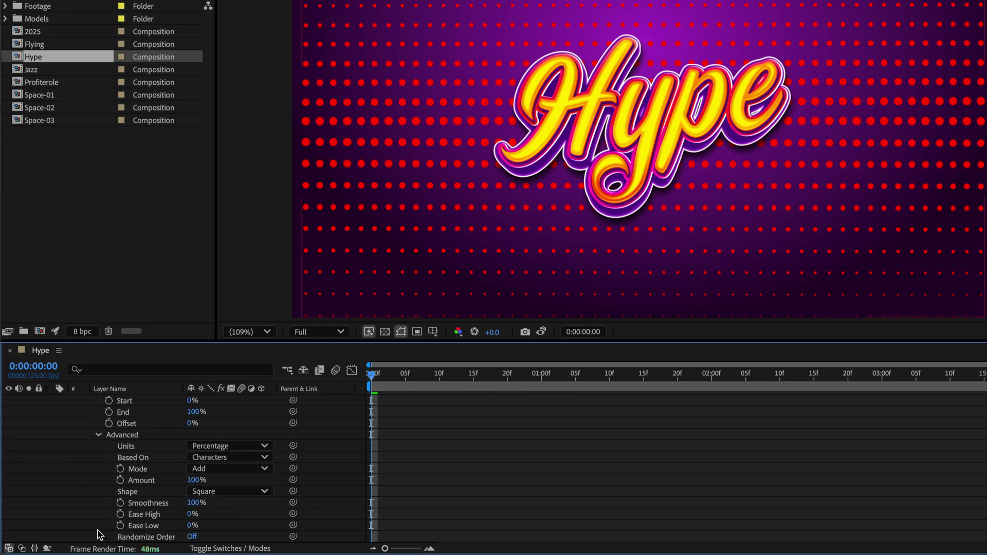
click(224, 494)
click(223, 508)
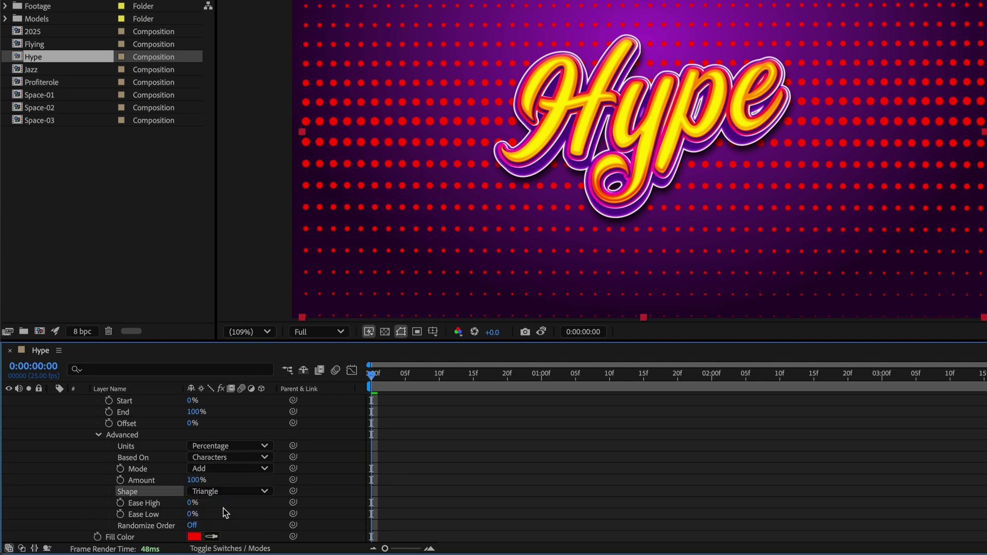
click(201, 524)
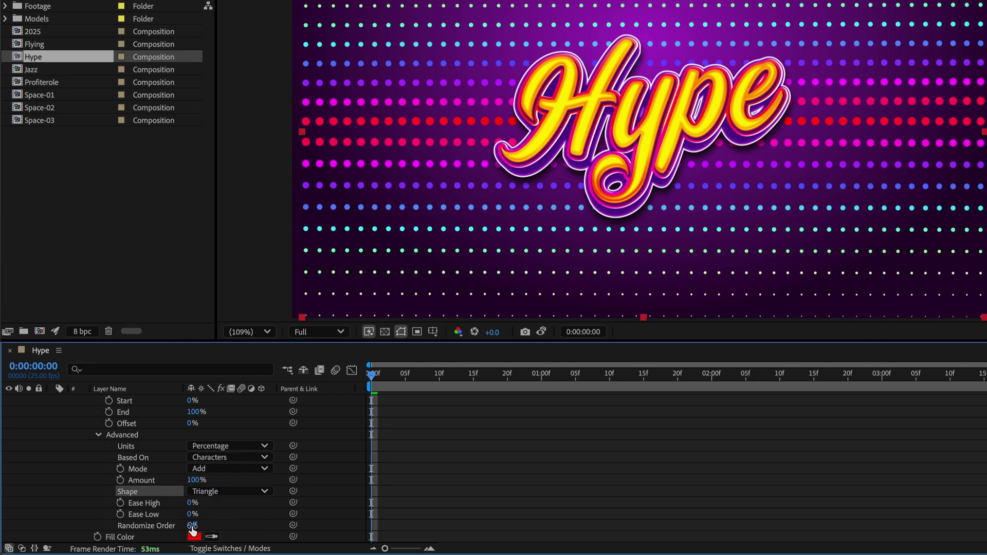
click(261, 526)
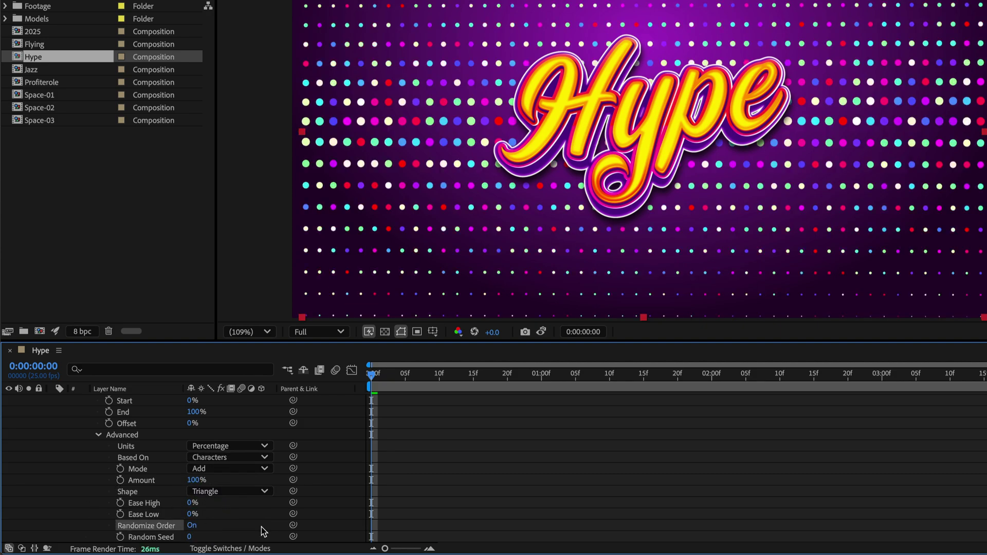
click(99, 436)
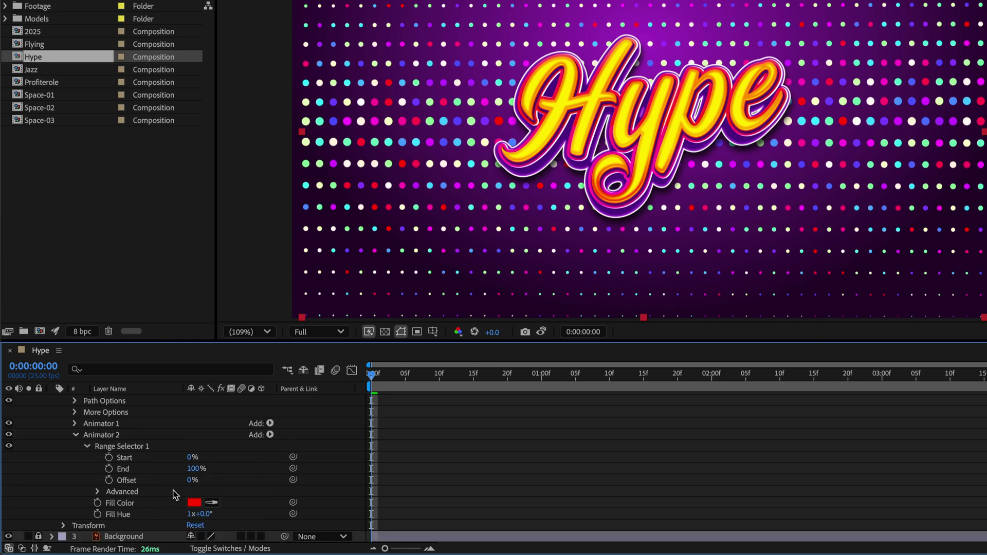
Step: Change Animator 2's Fill Hue to 2x+0.0°
drag(189, 514, 218, 514)
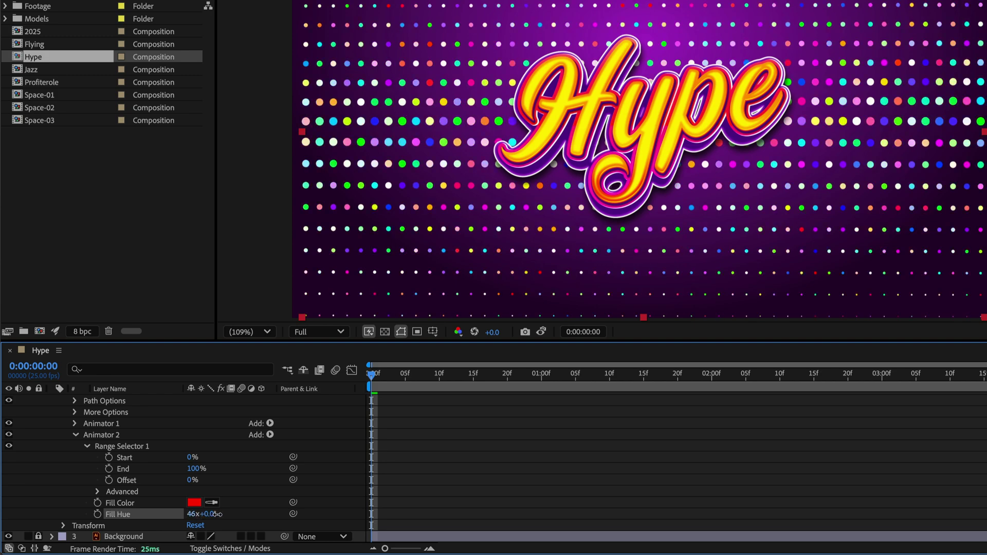
click(194, 514)
key(Return)
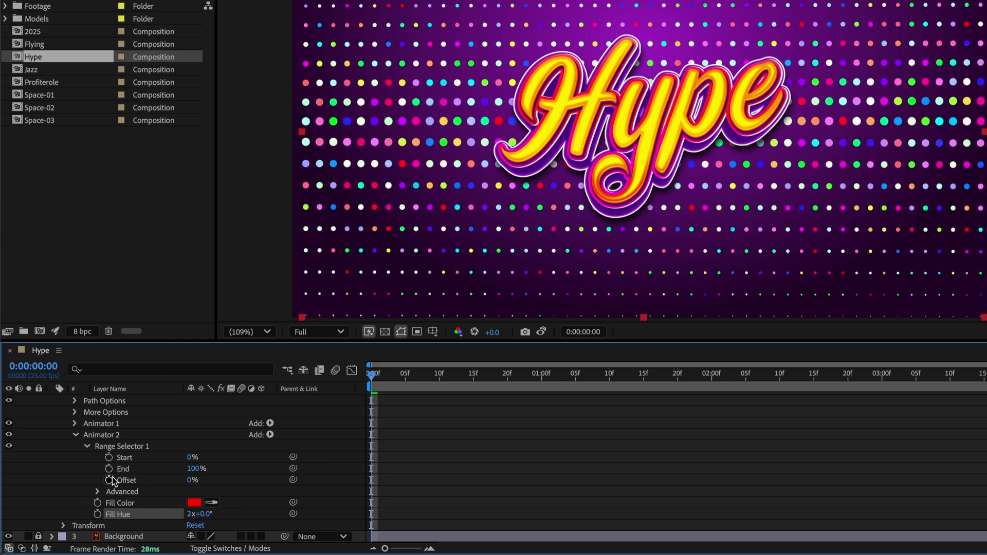
Step: Add a third animator with Opacity 0% and keyframe its range Start at 0%
click(88, 446)
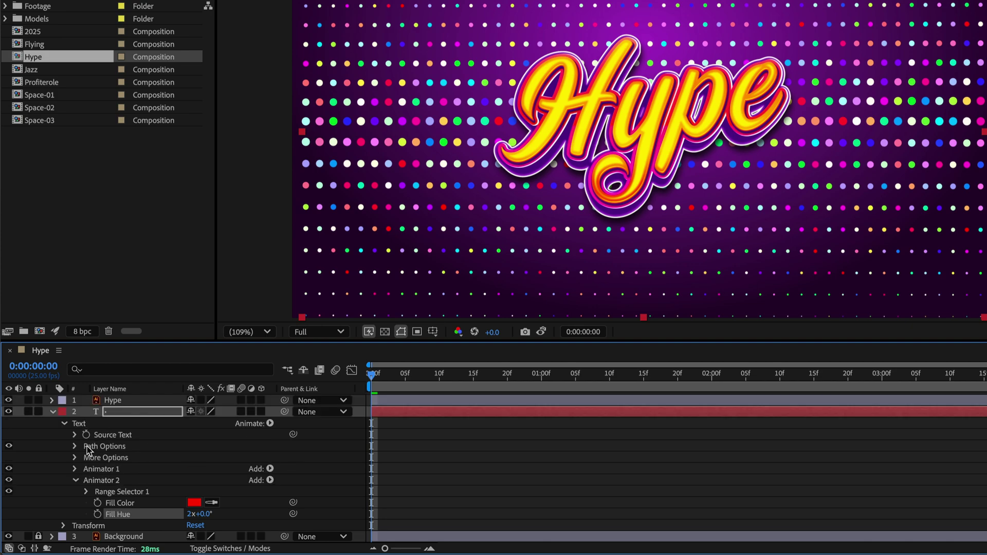
click(76, 480)
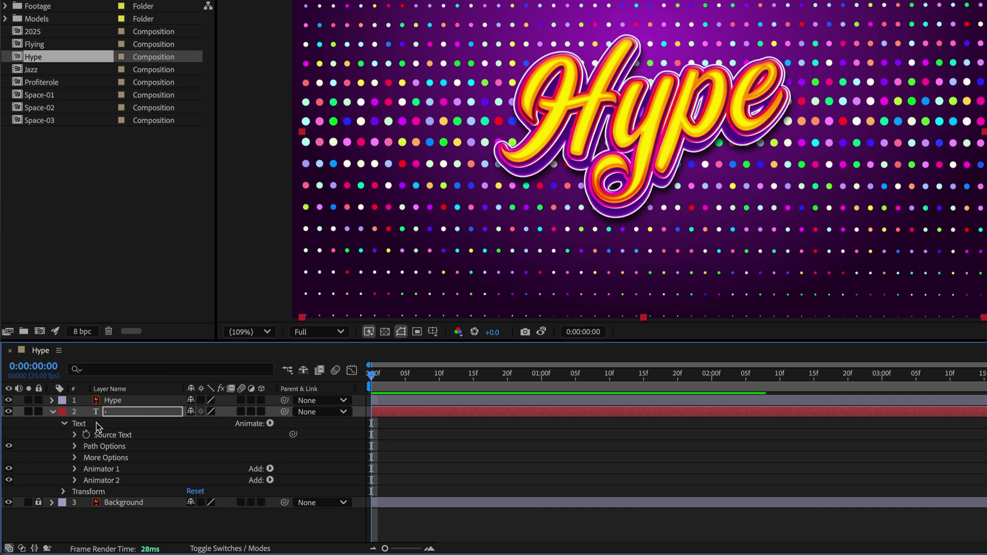
click(80, 425)
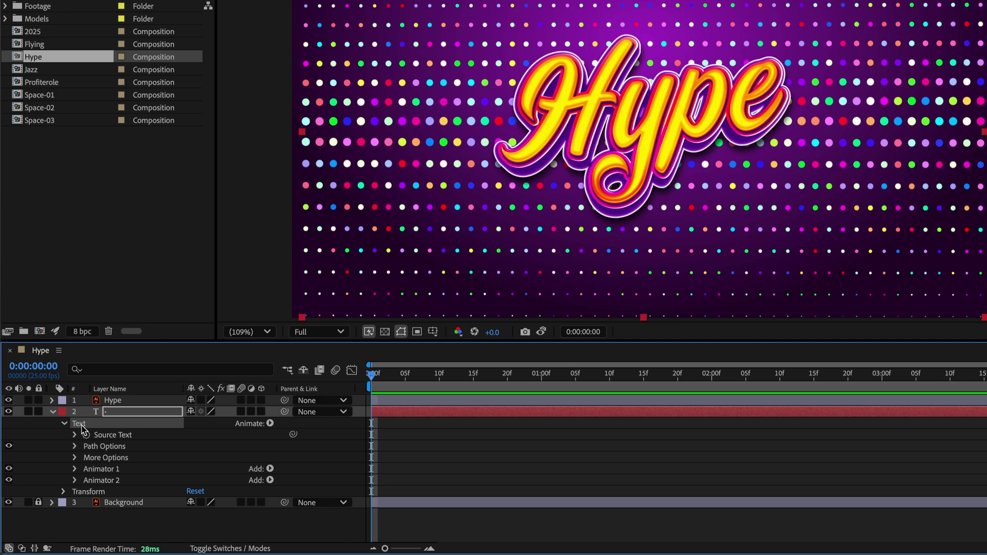
click(270, 423)
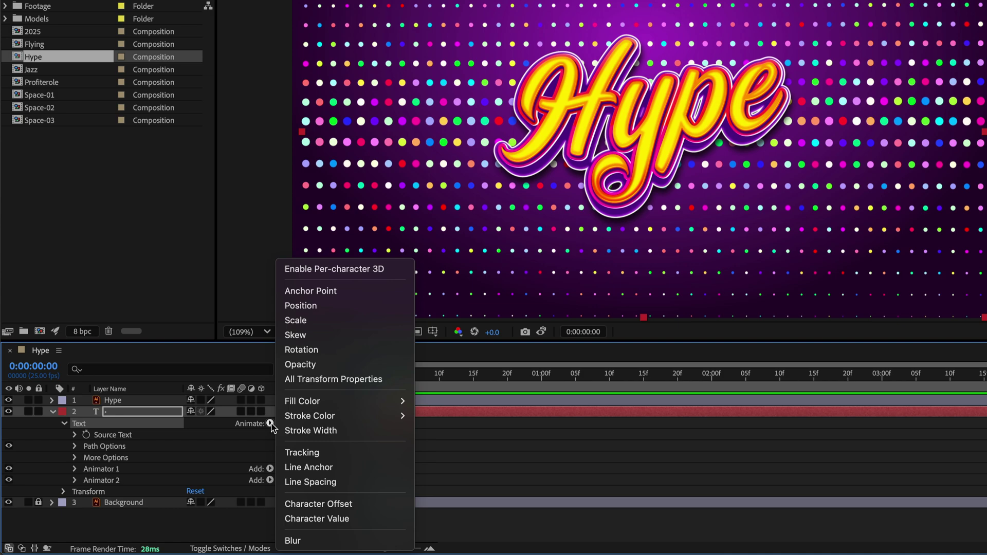
click(304, 364)
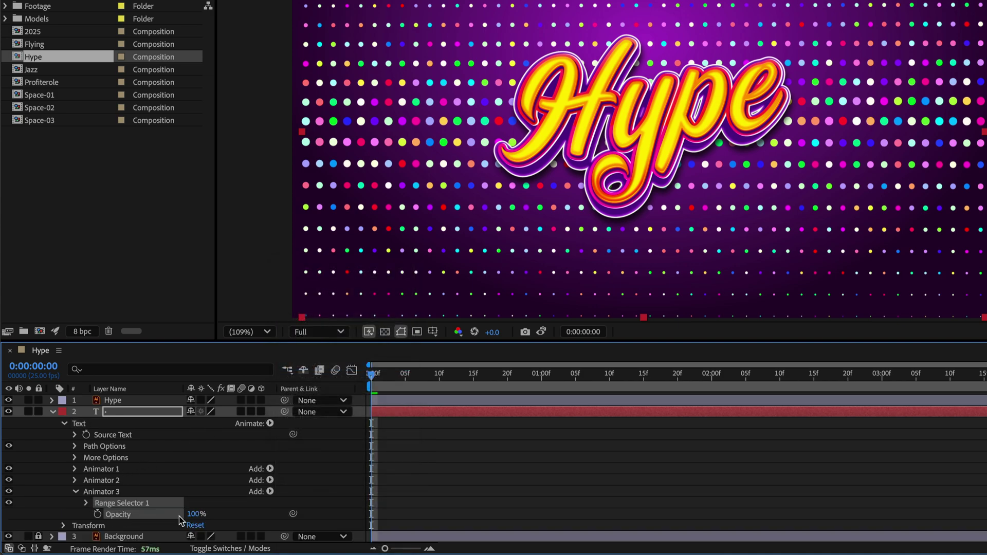
click(193, 514)
text(0)
key(Return)
click(86, 504)
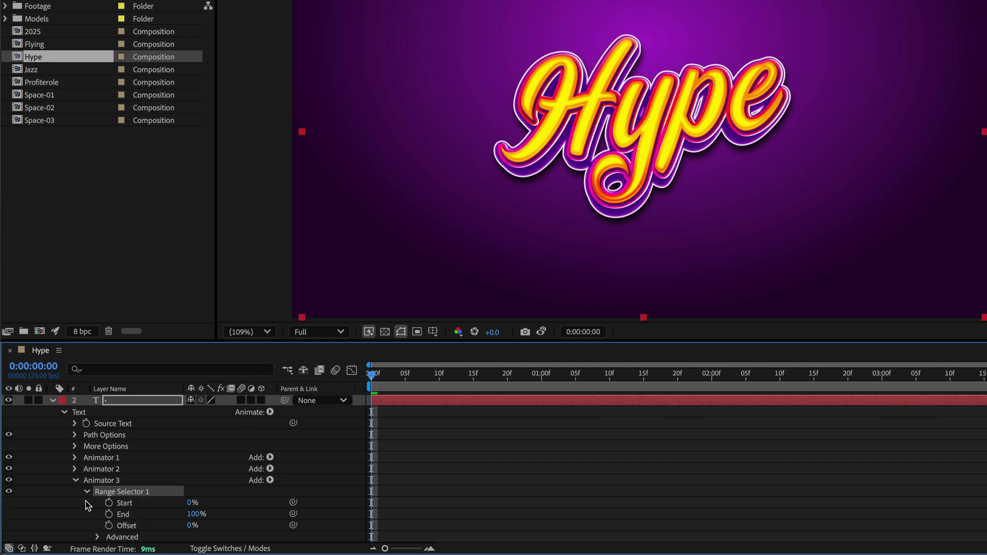
click(109, 504)
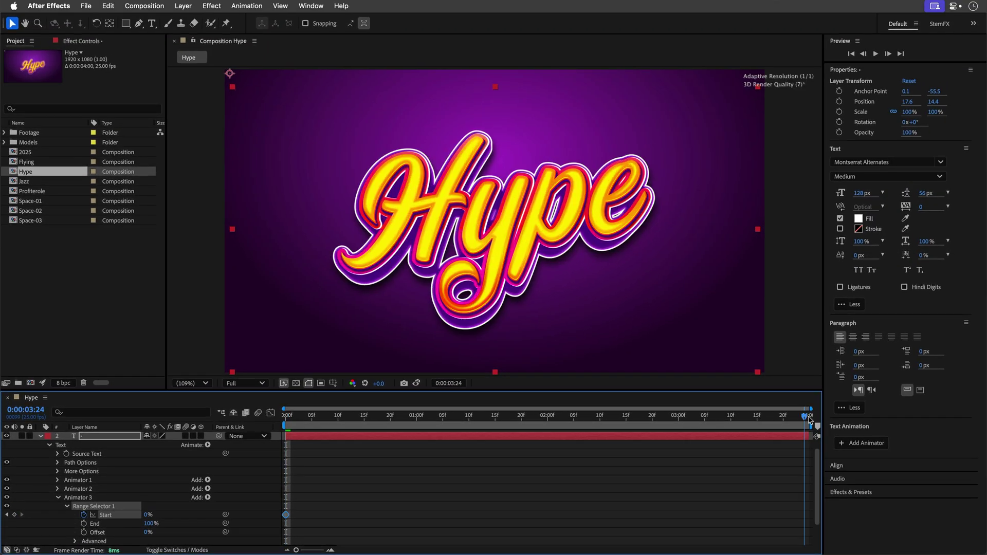
Step: Keyframe Animator 3's Start to 100% at the last frame with Randomize Order on
click(870, 406)
click(147, 516)
text(100)
key(Return)
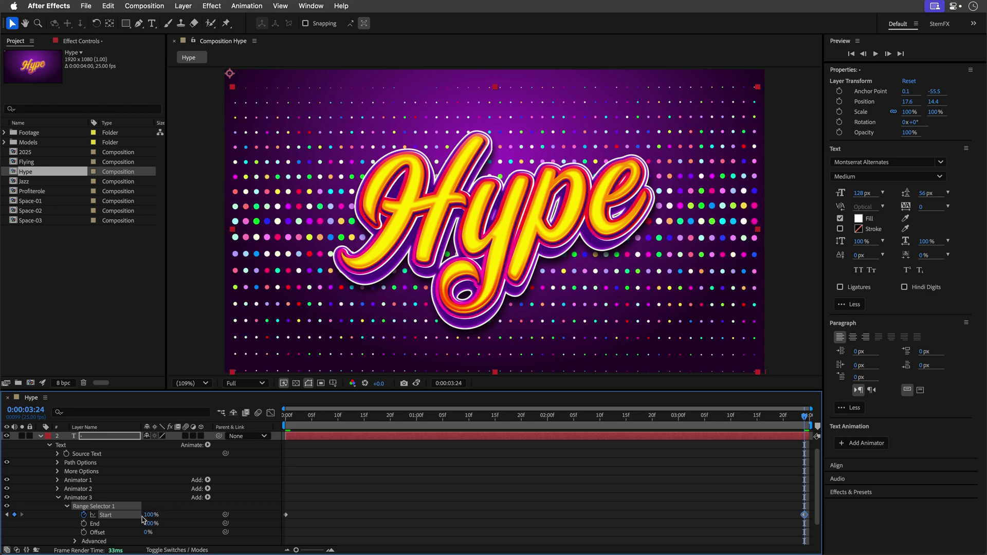
click(75, 542)
scroll(77, 530, down, 5)
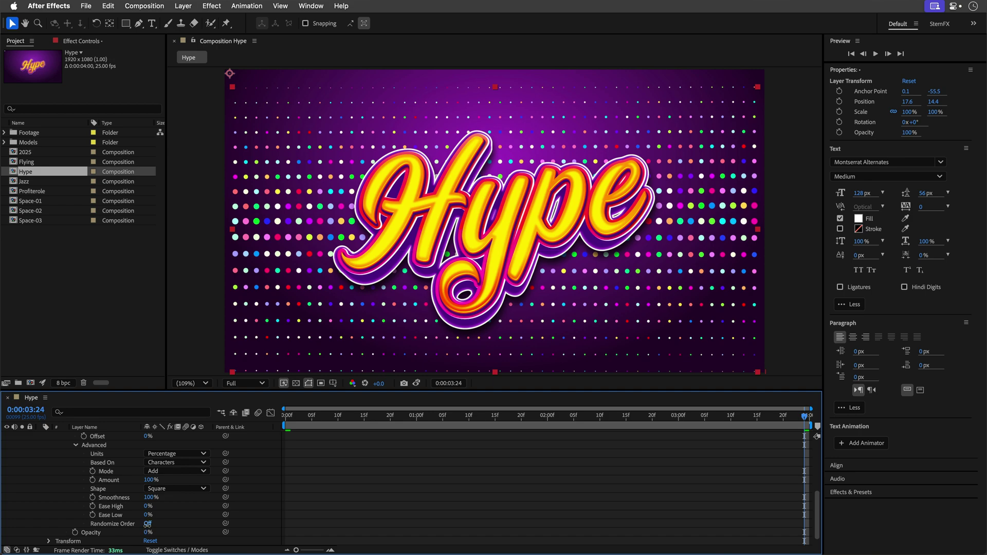
click(147, 524)
key(Home)
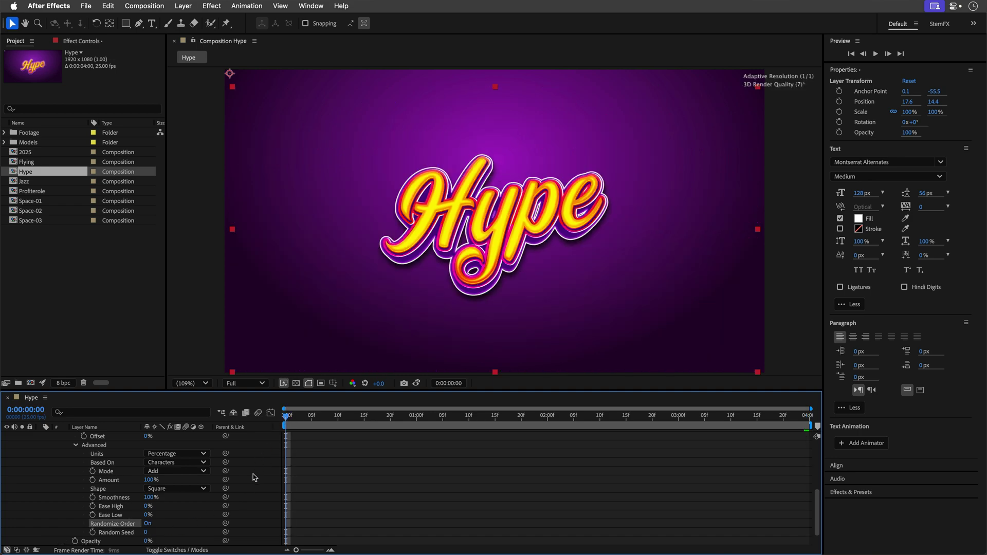
Step: Preview the Hype dot animation
key(space)
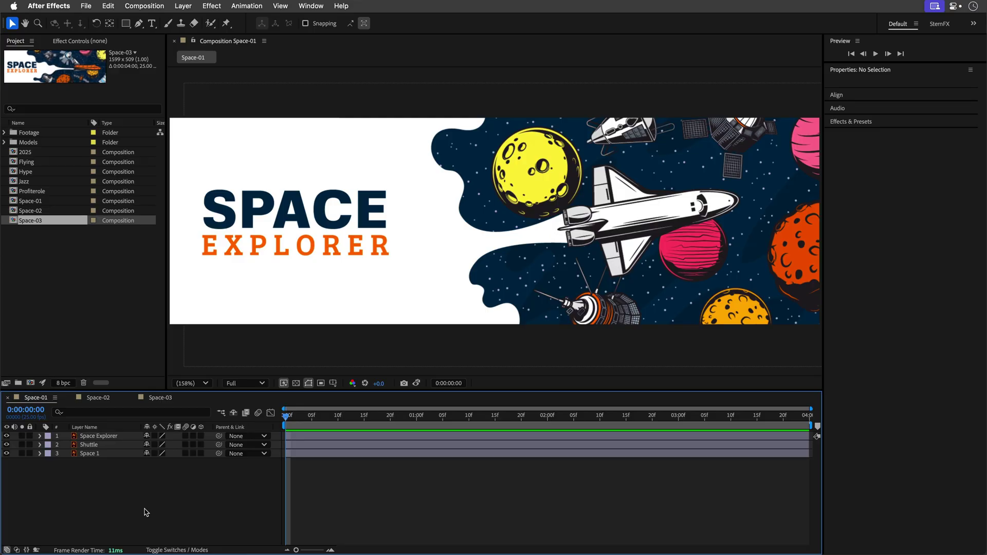
click(100, 399)
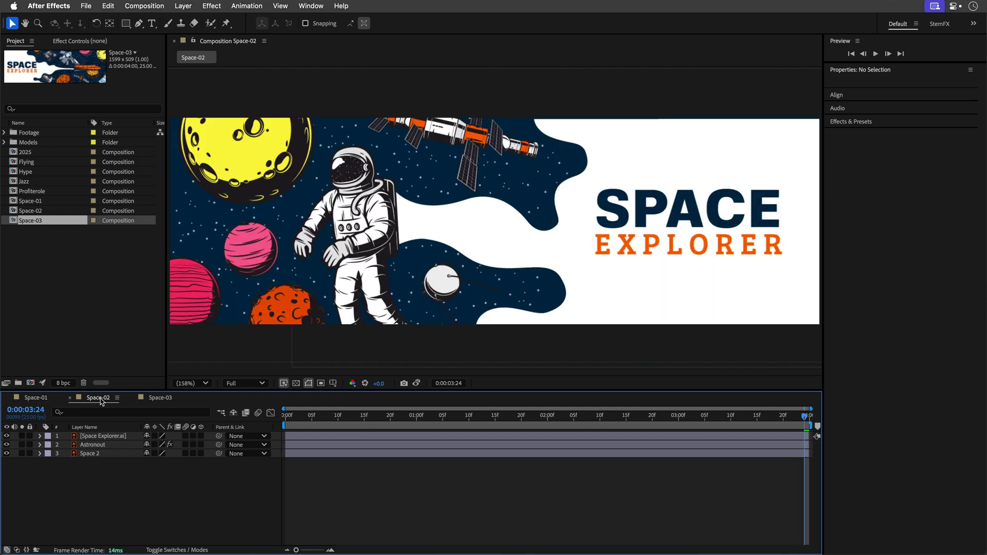
click(164, 401)
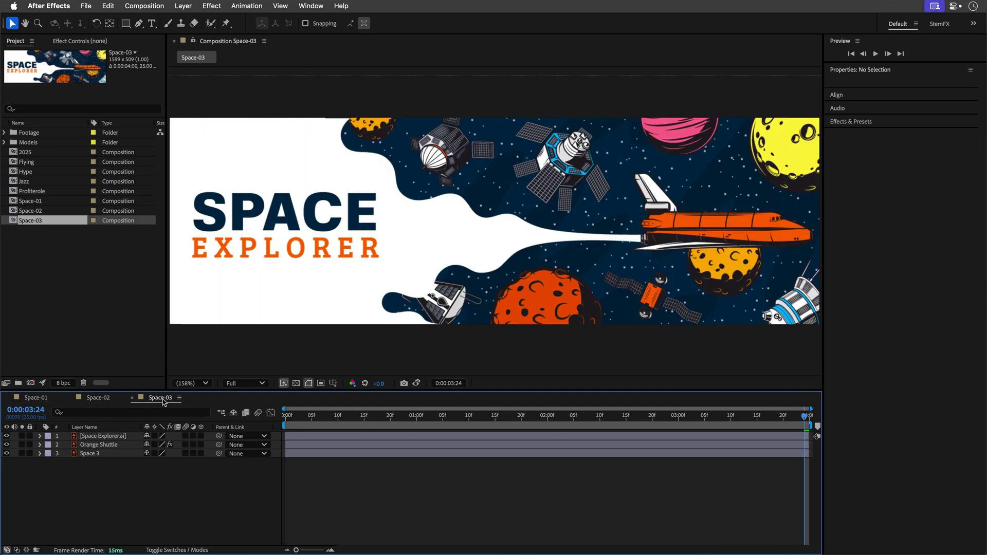
click(96, 399)
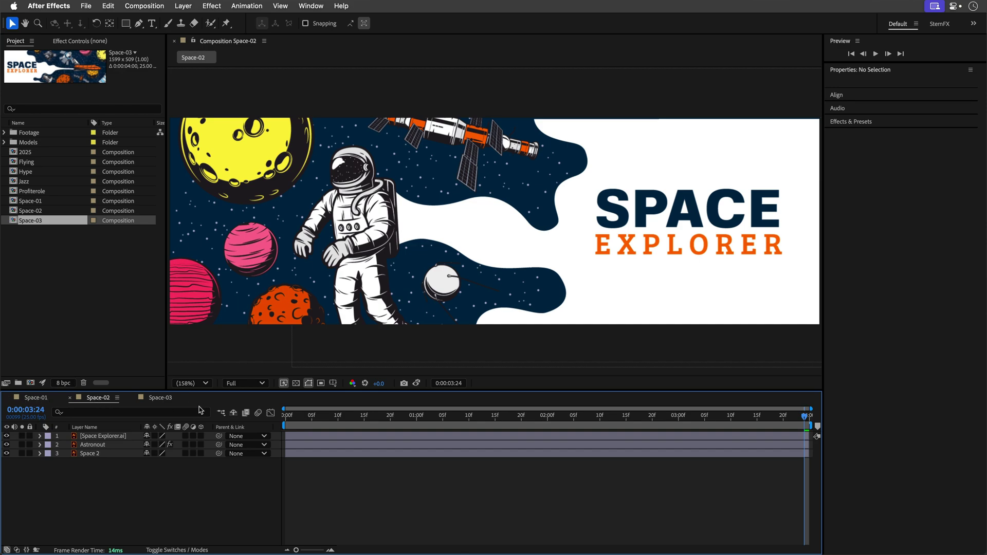
click(37, 400)
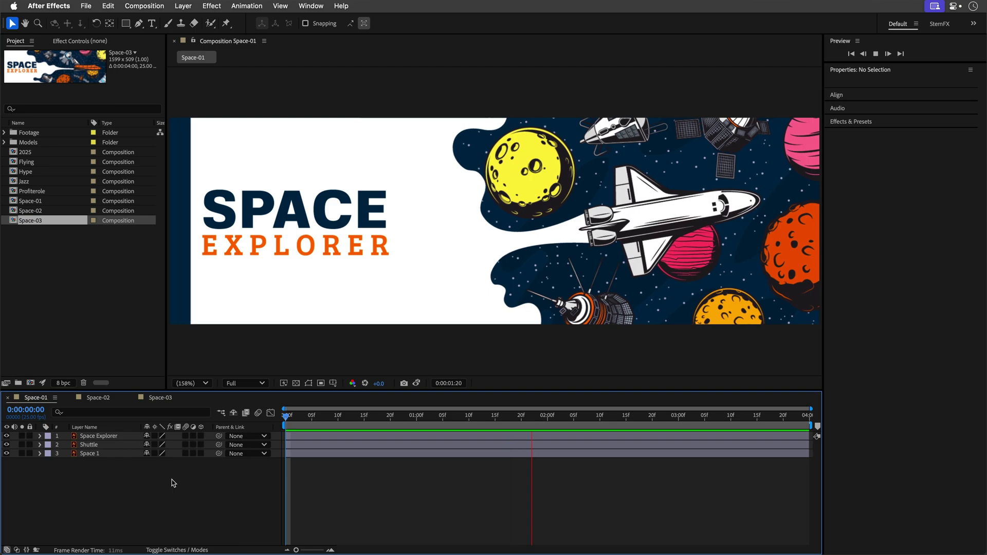
Step: On the last frame, draw a rectangle mask on the Shuttle layer over the dark left strip, mode None
key(space)
key(End)
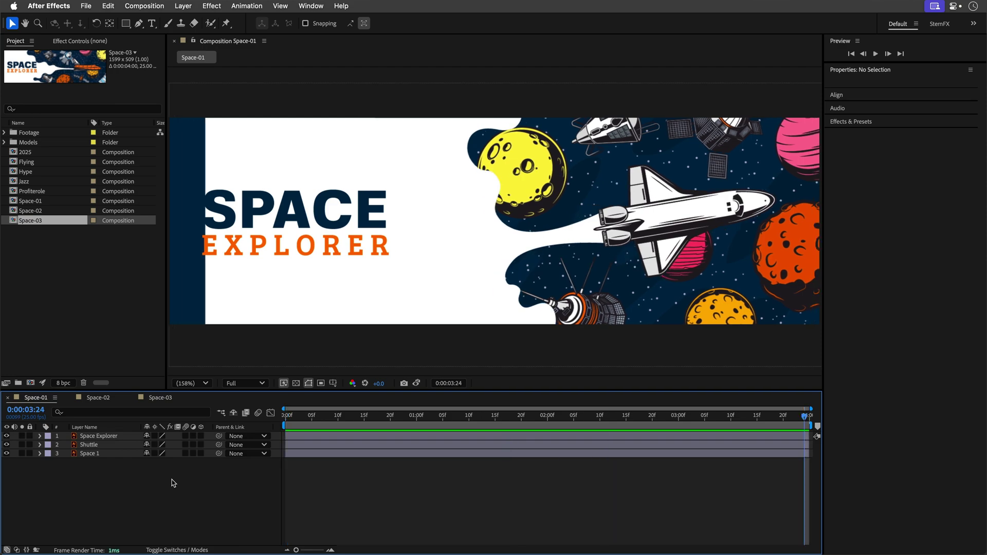
click(92, 446)
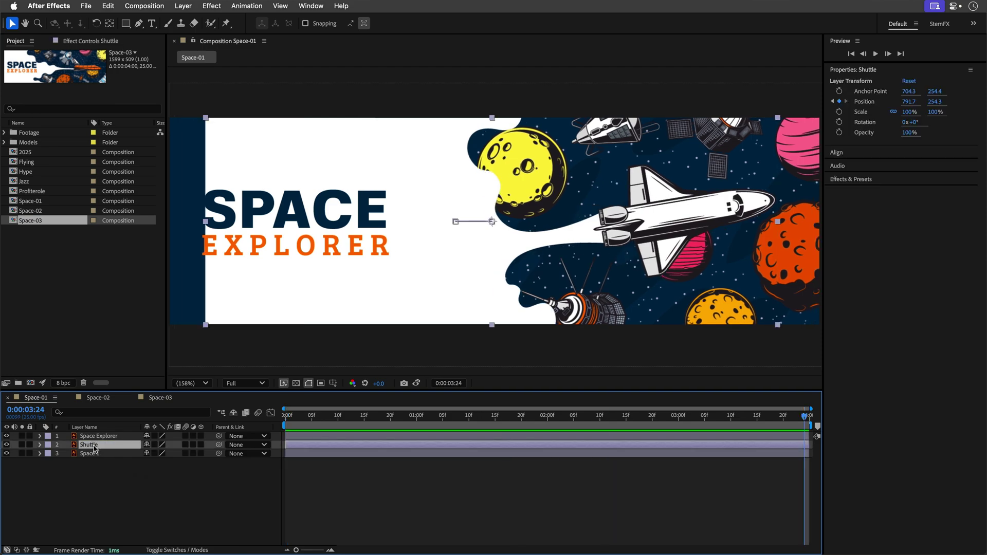
click(125, 24)
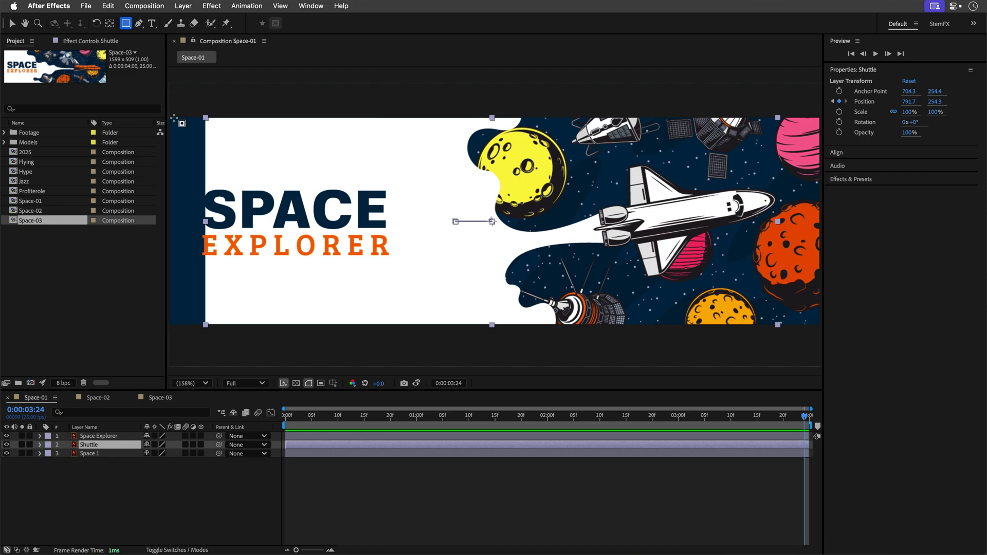
drag(167, 116, 222, 331)
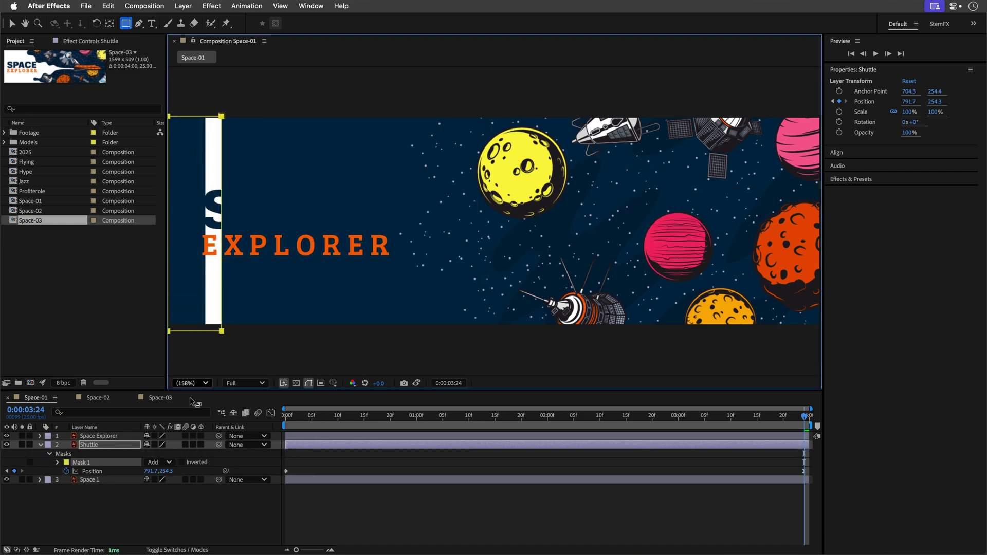
click(166, 462)
click(163, 473)
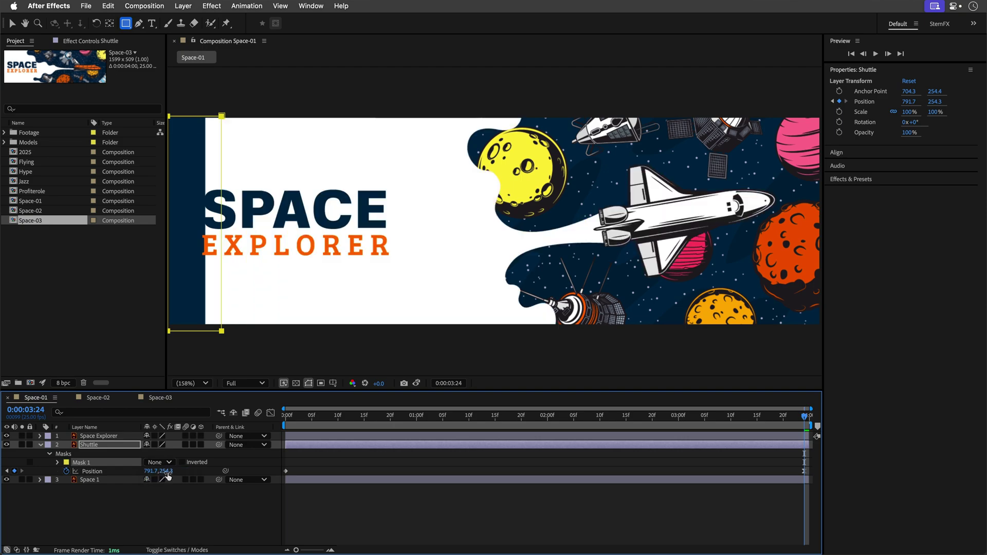
Step: Add a white (FFFFFF) Fill effect limited to Mask 1, then preview the shuttle animation
click(212, 5)
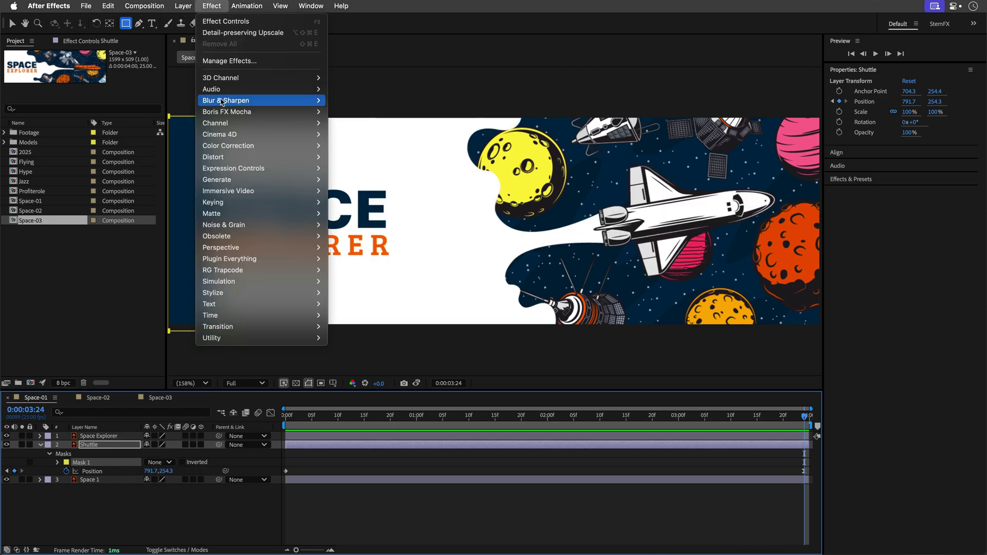
mouse_move(229, 184)
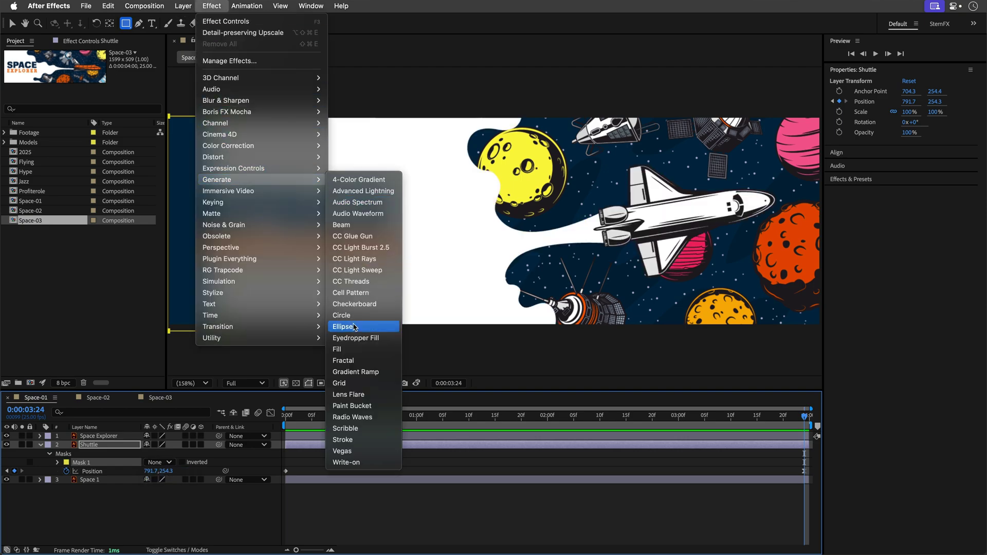
click(186, 168)
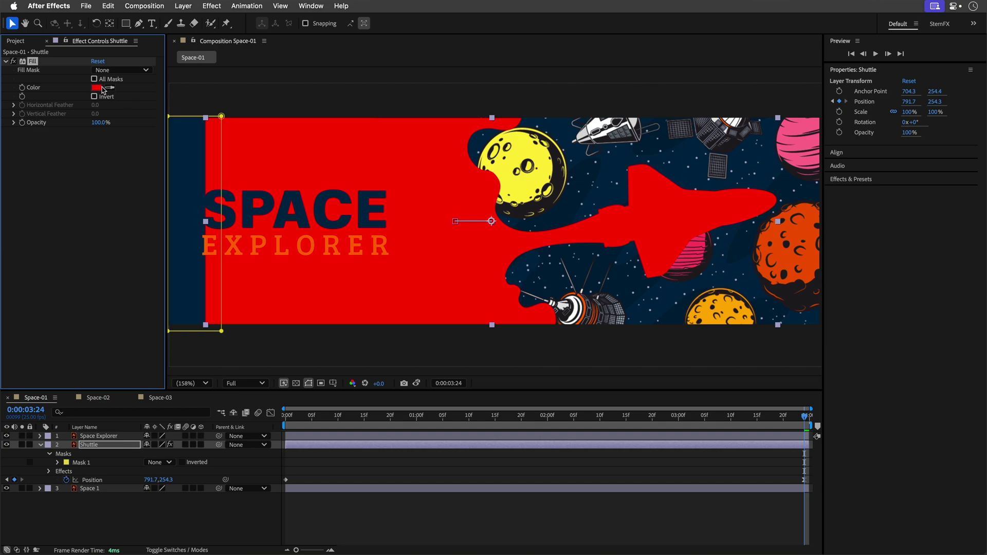
click(97, 88)
text(ffffff)
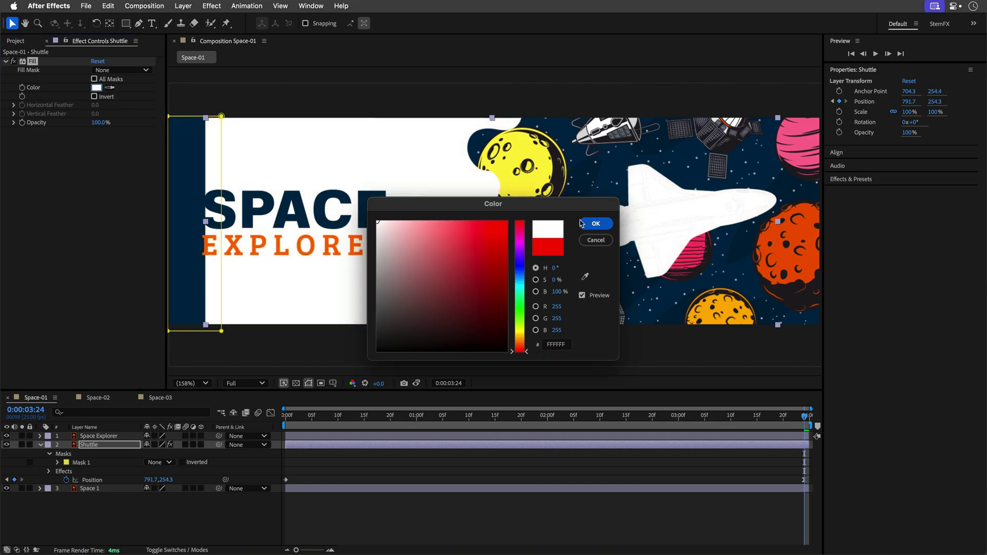
click(595, 223)
click(109, 71)
click(110, 96)
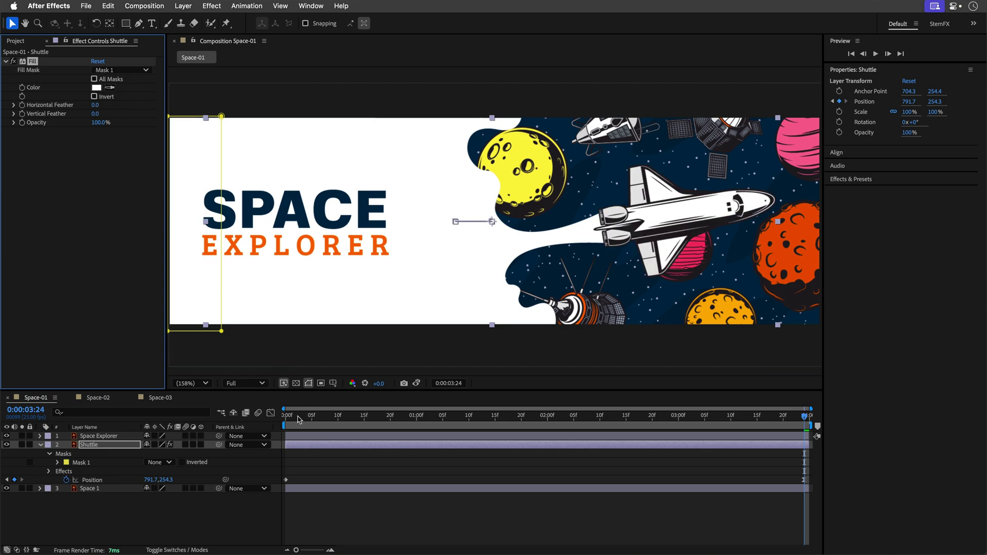
click(291, 416)
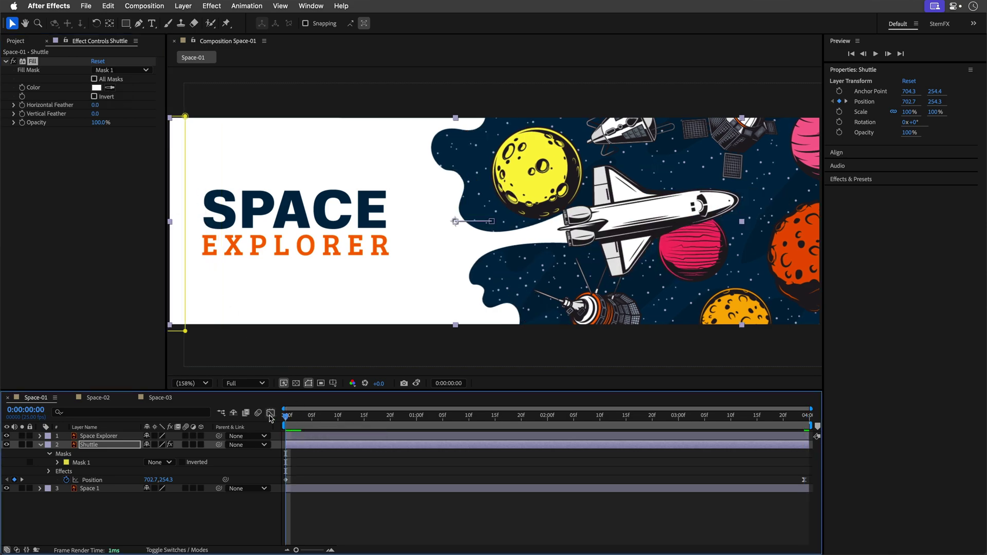
key(space)
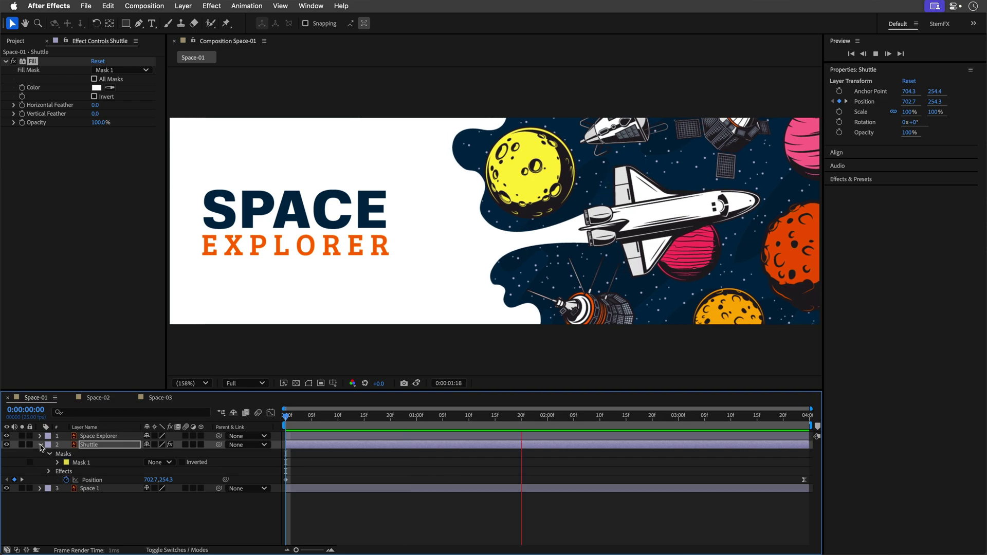
Step: Collapse the Shuttle layer's properties, stop the preview, and move to the comp's final frame
key(u)
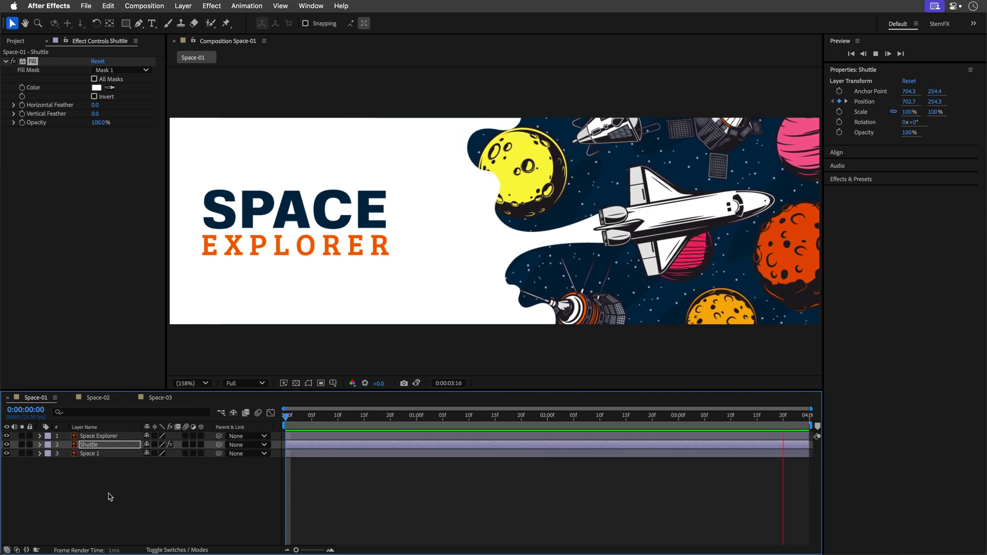
key(h)
click(202, 500)
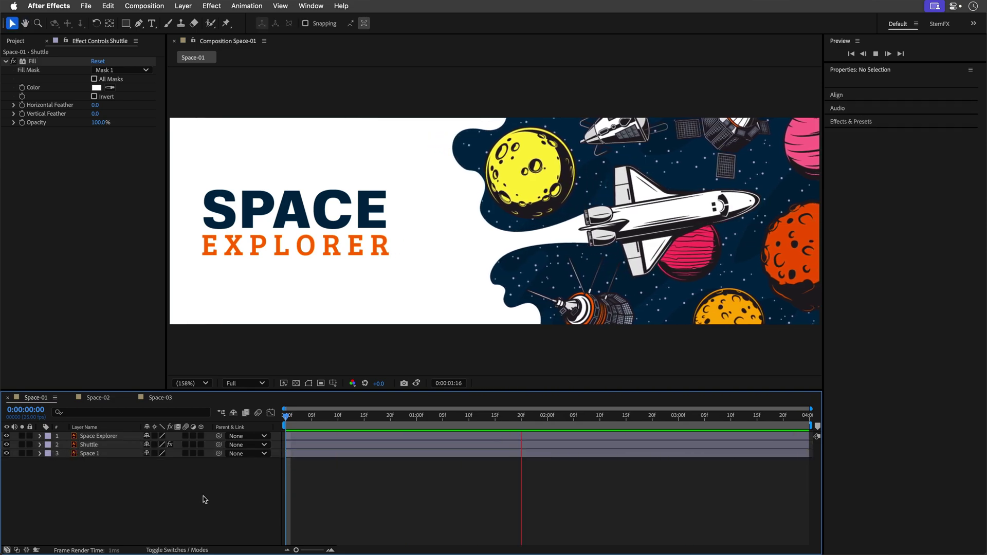
key(v)
key(space)
key(space)
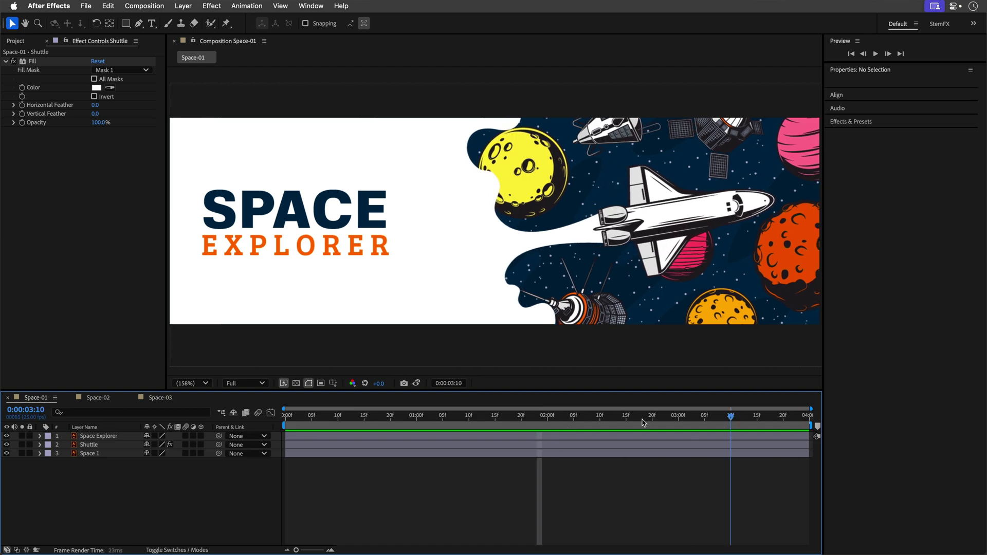
key(Home)
drag(286, 416, 807, 415)
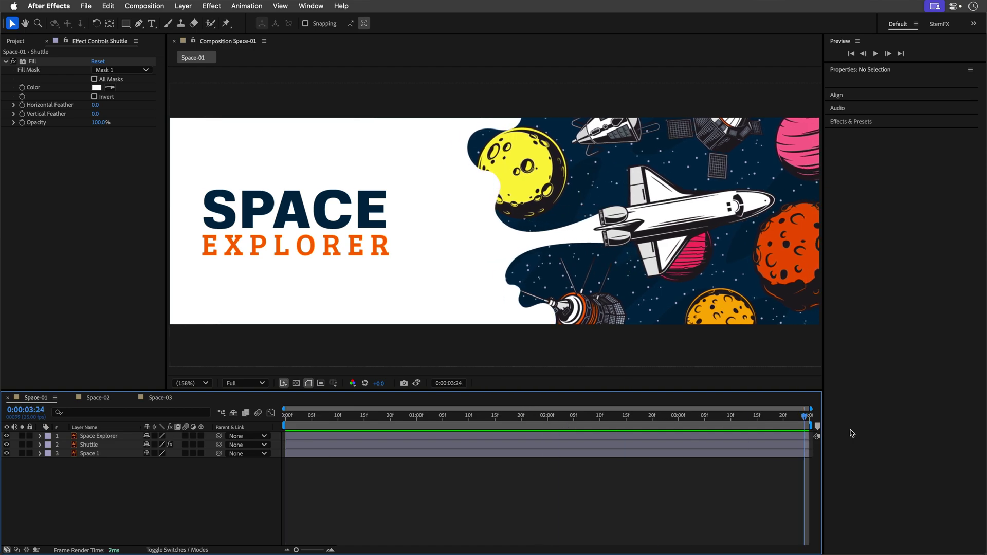
Step: Reveal the Space Explorer logo's source in the Project panel and Alt-drag Space Exploration.ai onto the layer
click(91, 437)
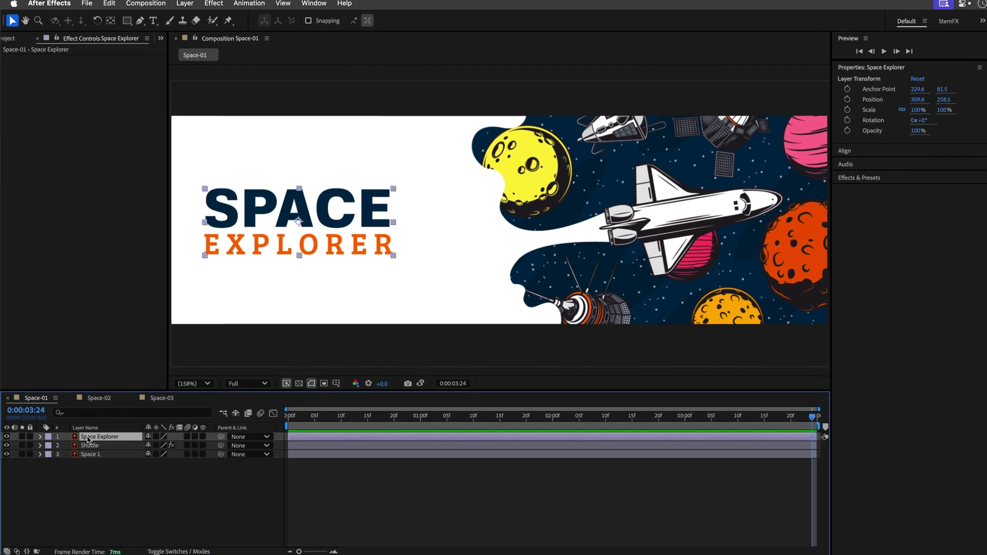
right_click(88, 440)
mouse_move(101, 444)
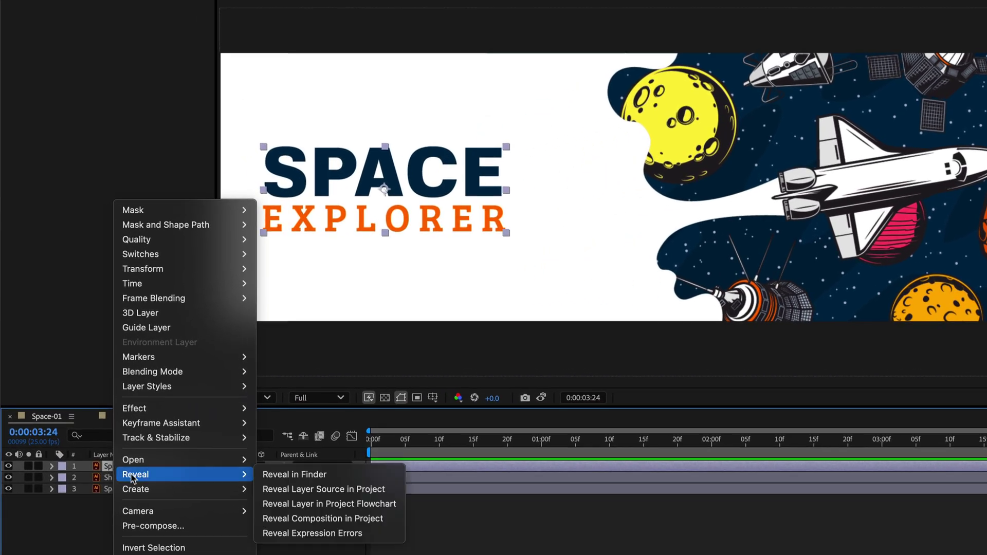
click(379, 488)
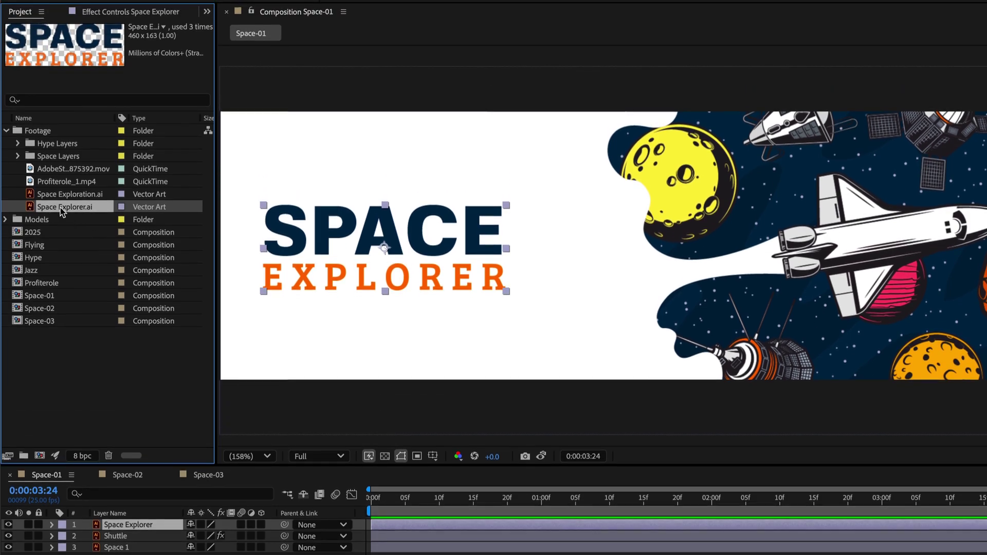
click(63, 197)
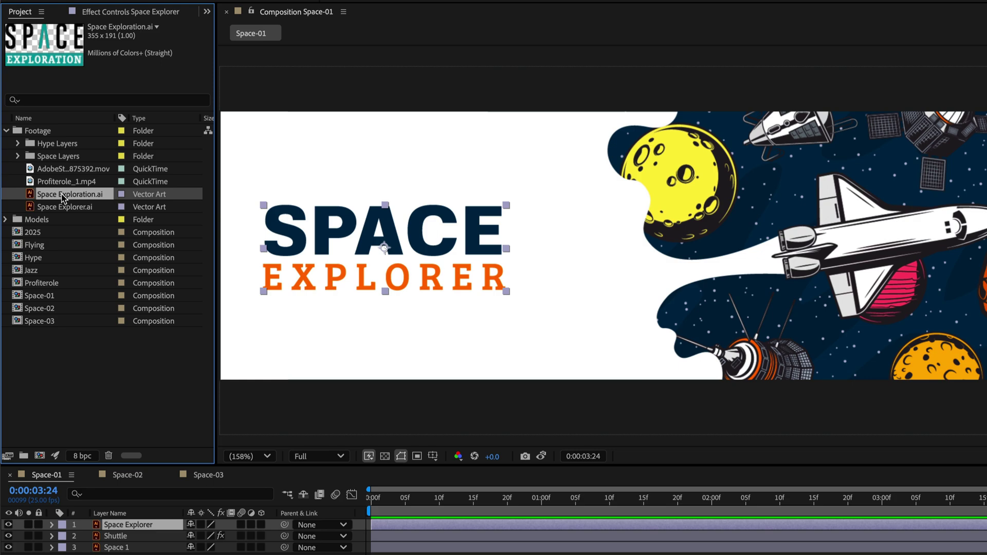
drag(61, 198, 415, 233)
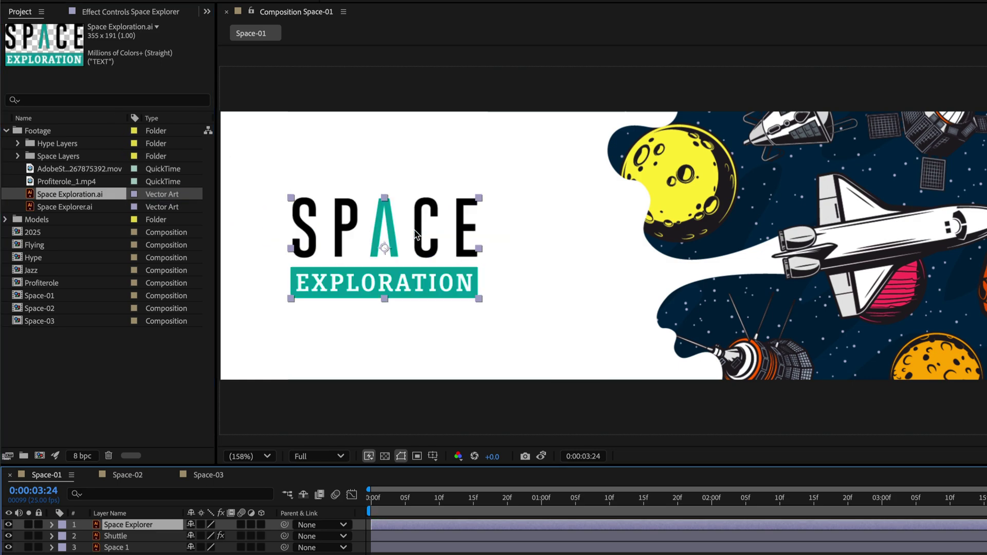
Step: Preview Space-02, glance at Space-03, and return to the Space-01 comp
click(127, 475)
key(space)
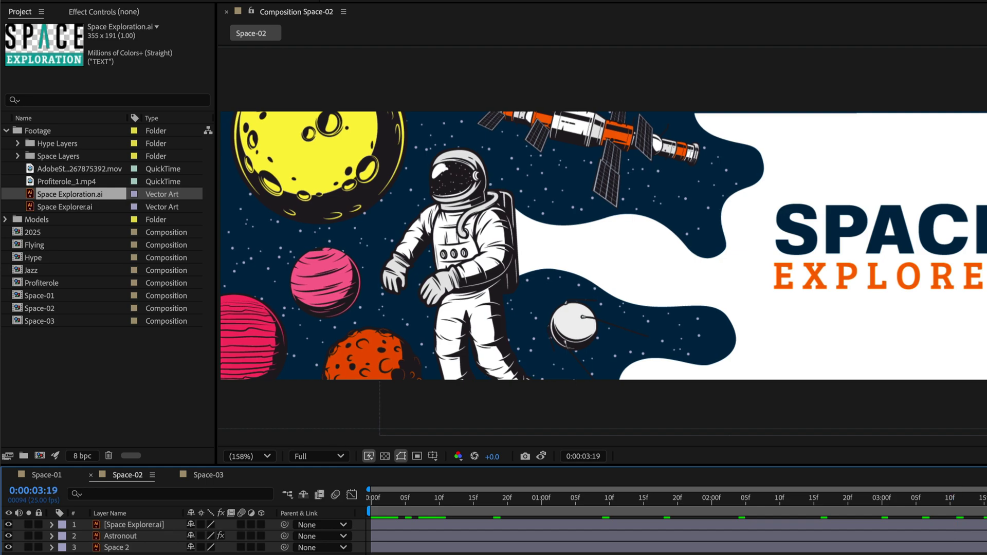
key(space)
click(208, 478)
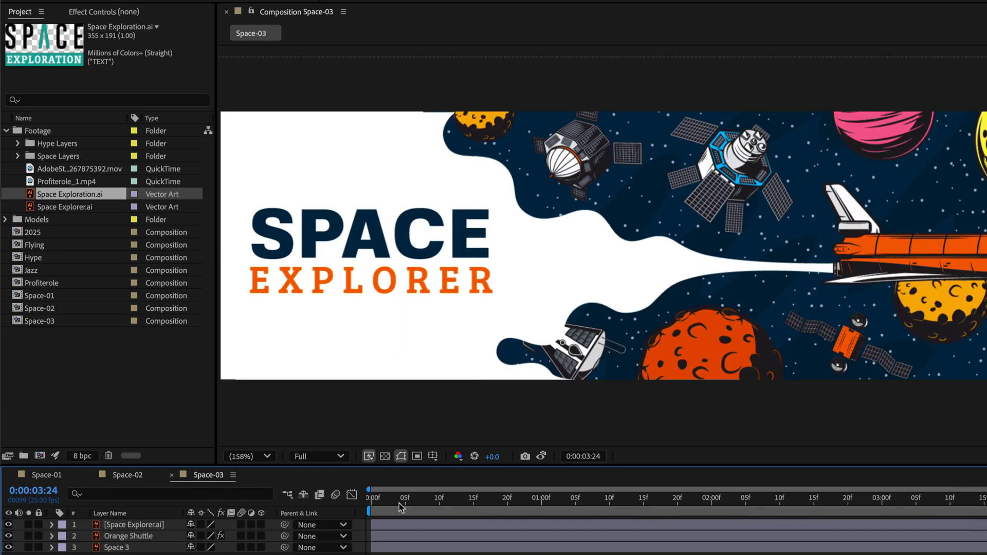
click(123, 476)
click(50, 476)
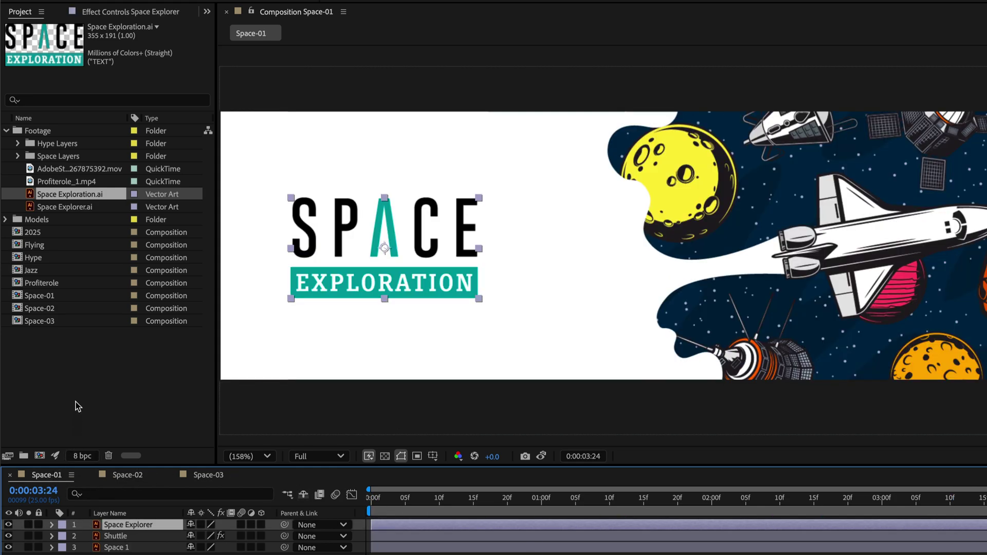
Step: Undo the Space-01 swap and replace the Space Explorer.ai footage project-wide with Space Exploration.ai
key(ctrl+z)
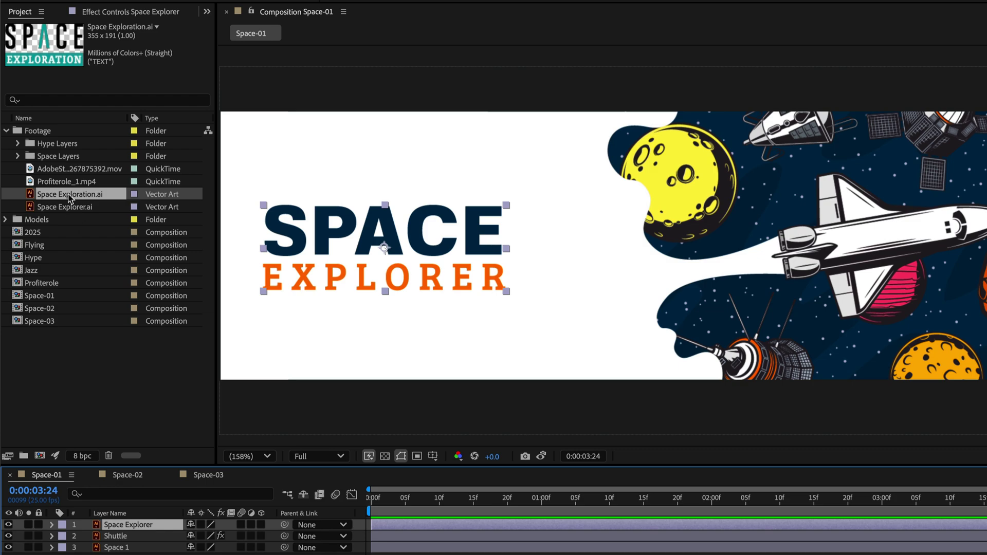
click(70, 198)
key(ctrl+alt+slash)
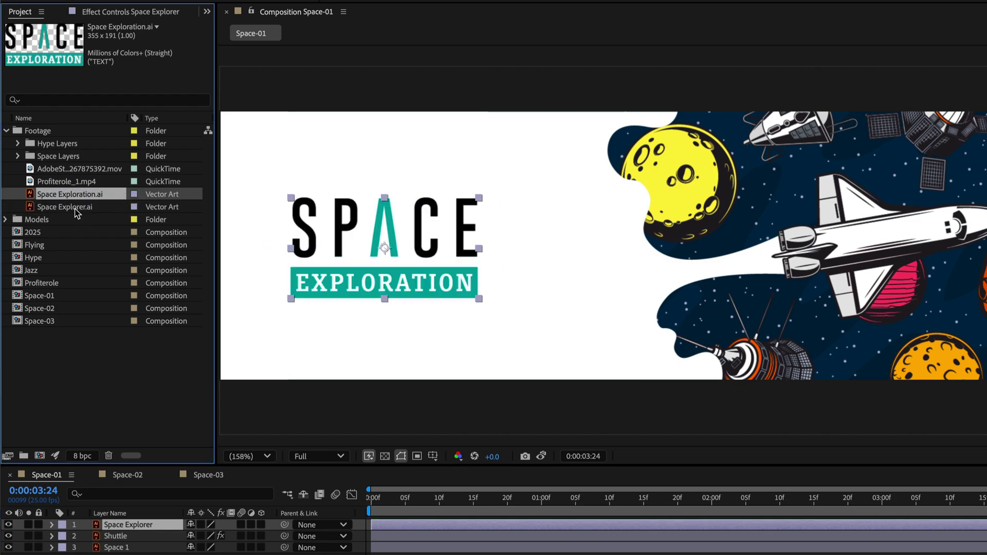
Step: Confirm the new logo in Space-03 and Space-02, and play the Space-02 preview
click(124, 475)
click(208, 474)
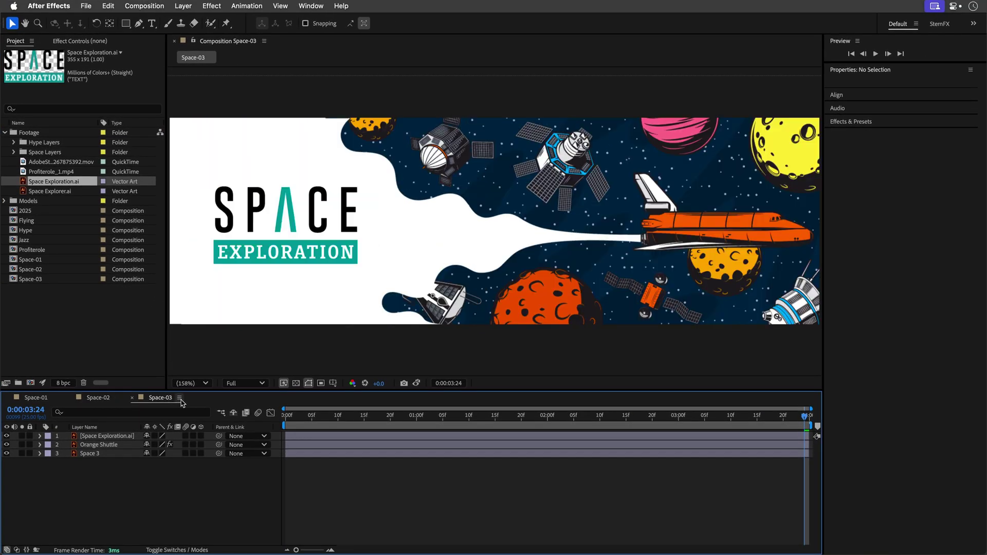
click(98, 398)
key(space)
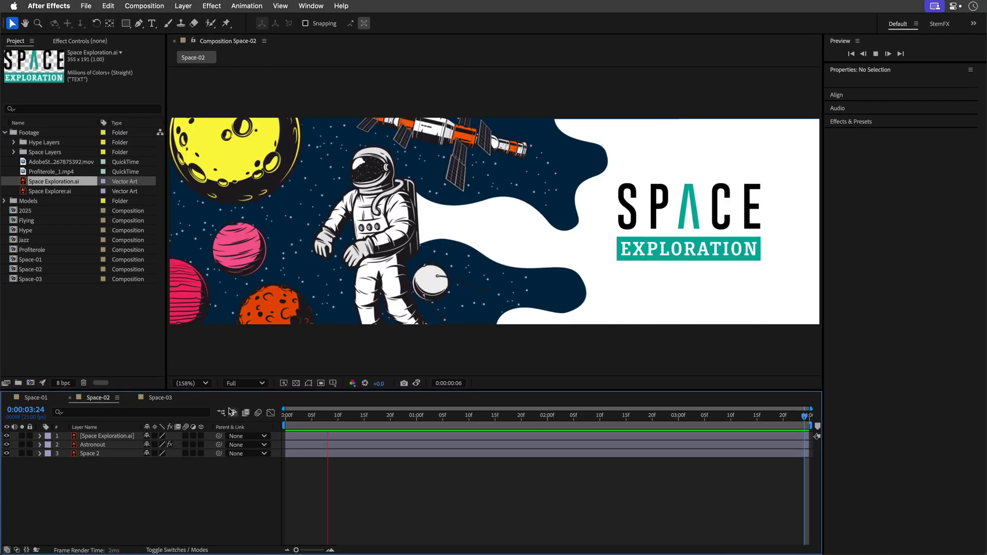
Step: Switch to the Space-03 comp
click(161, 398)
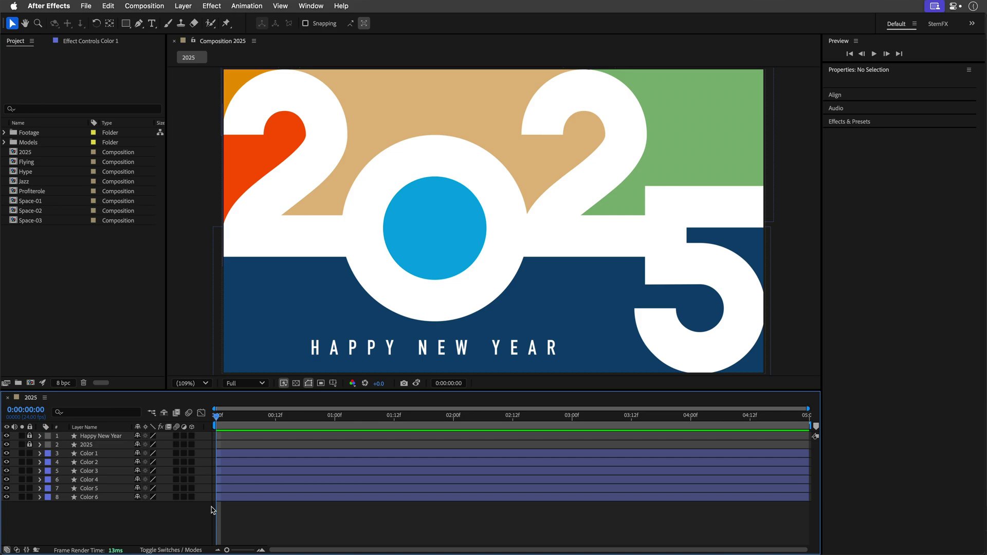
Step: Search Google for '2025 color trends', narrow the Safari window, and open the Behr 2025 palette image
key(super+Tab)
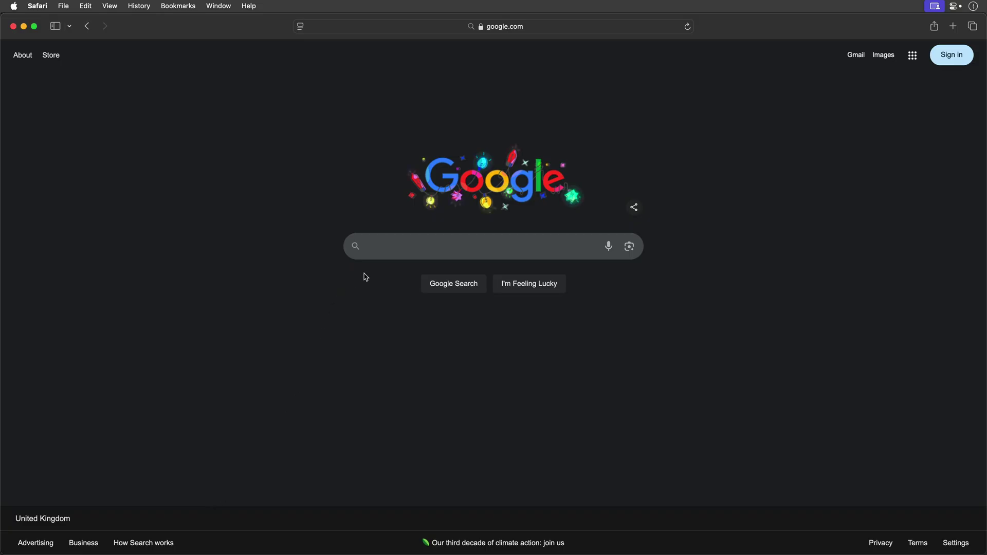
click(383, 240)
text(2025 color trends)
key(Return)
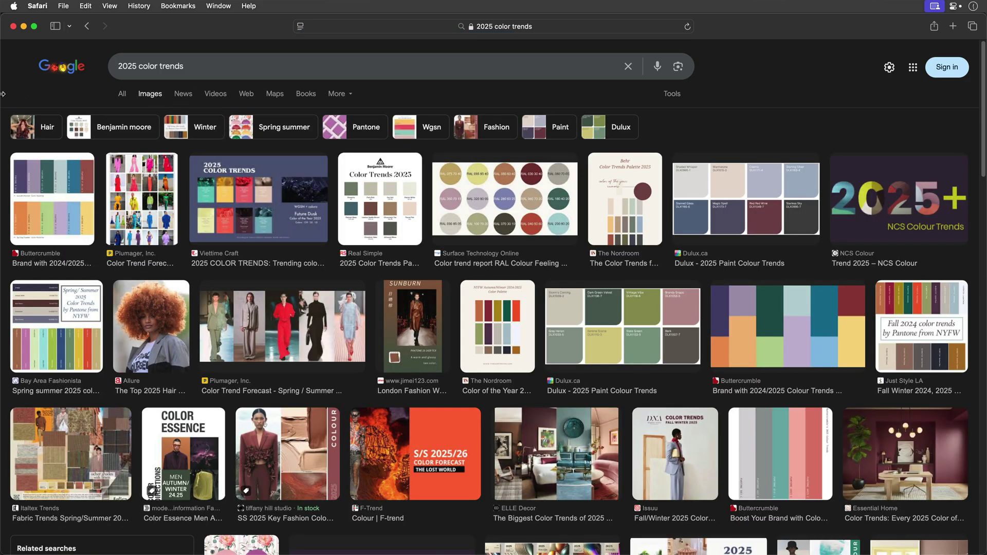
drag(2, 98, 656, 75)
click(700, 307)
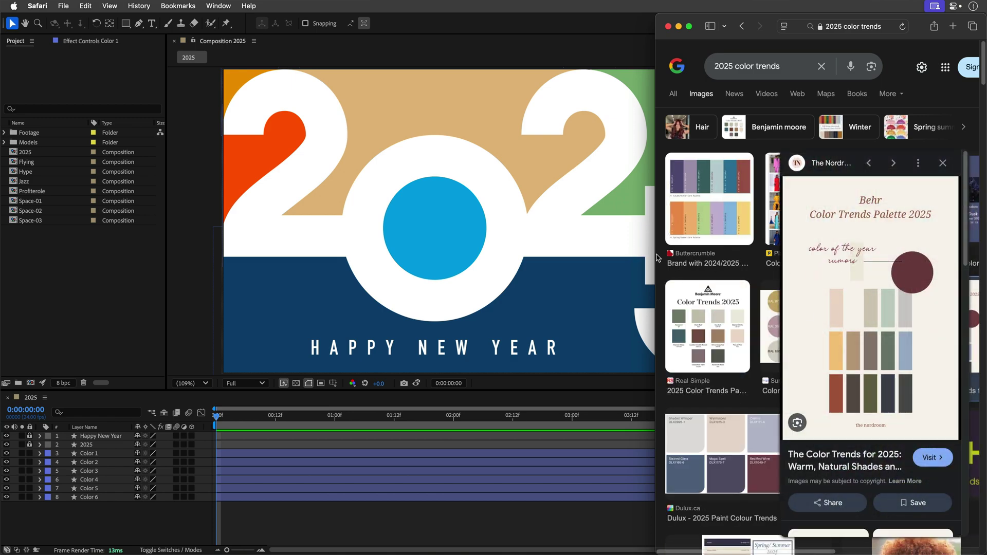
Step: Place After Effects beside the palette and fill the Color 1 circle with its dark slate swatch
click(547, 28)
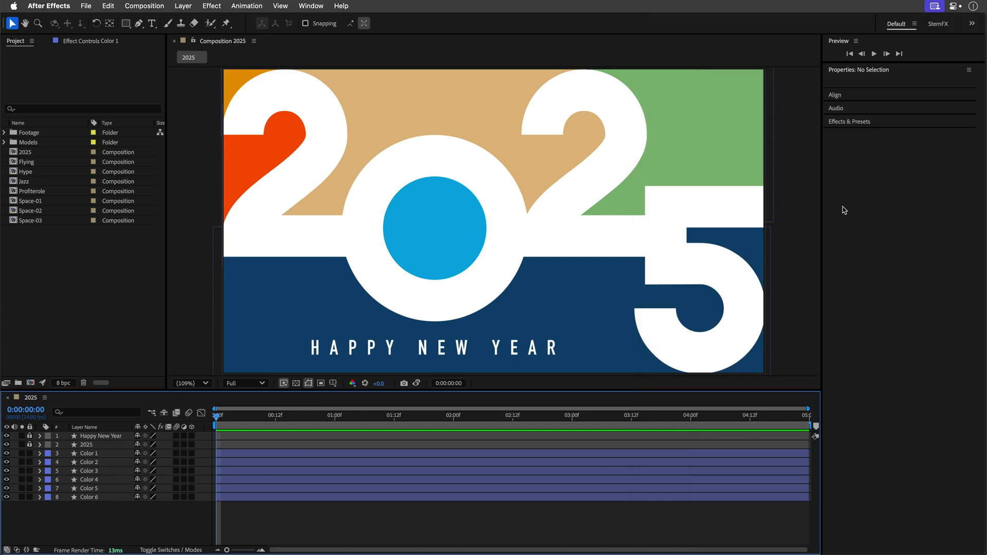
drag(984, 231, 655, 229)
click(93, 457)
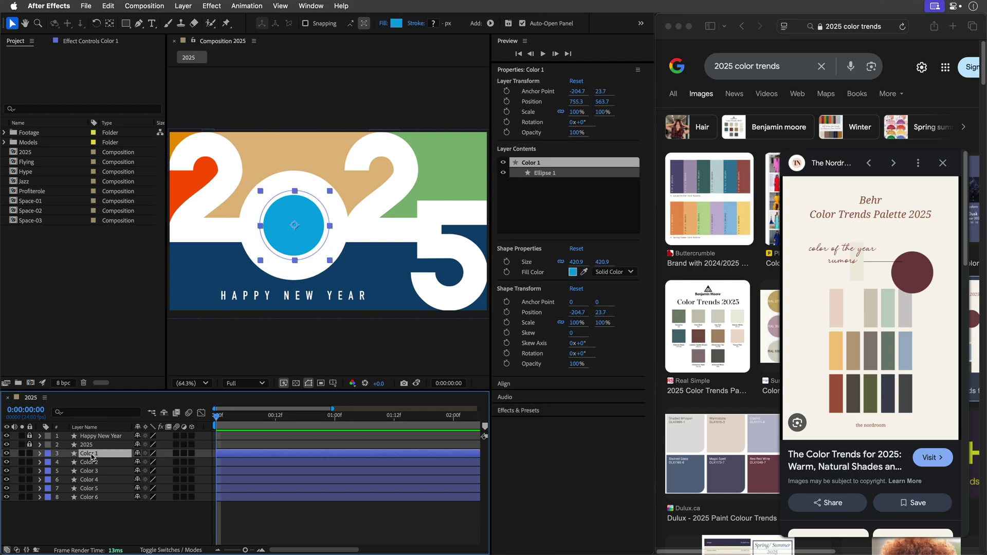
click(584, 273)
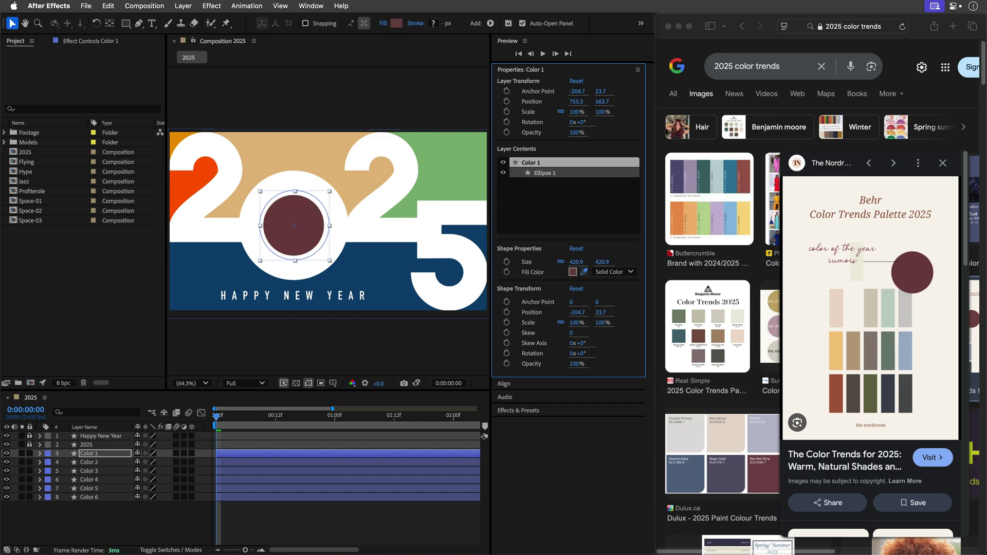
click(836, 351)
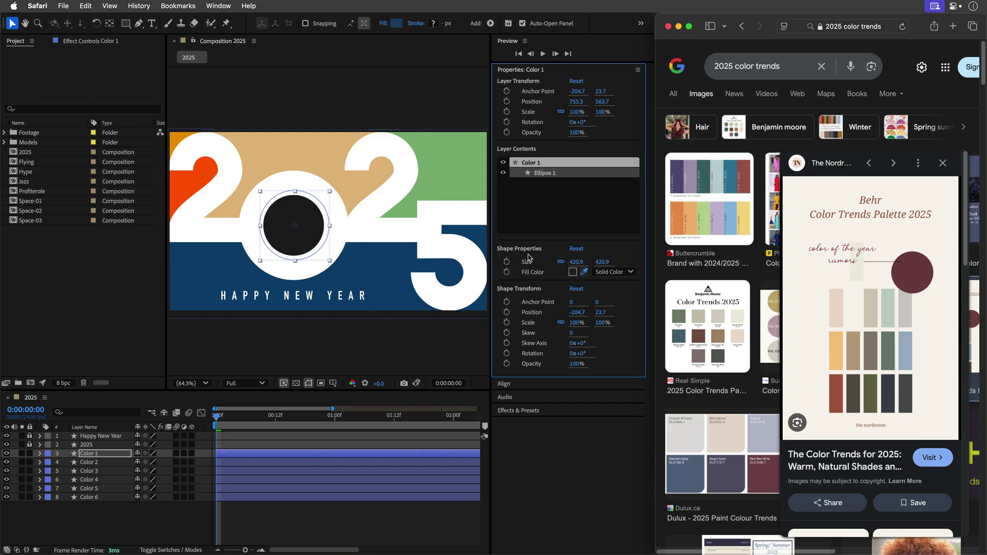
click(583, 275)
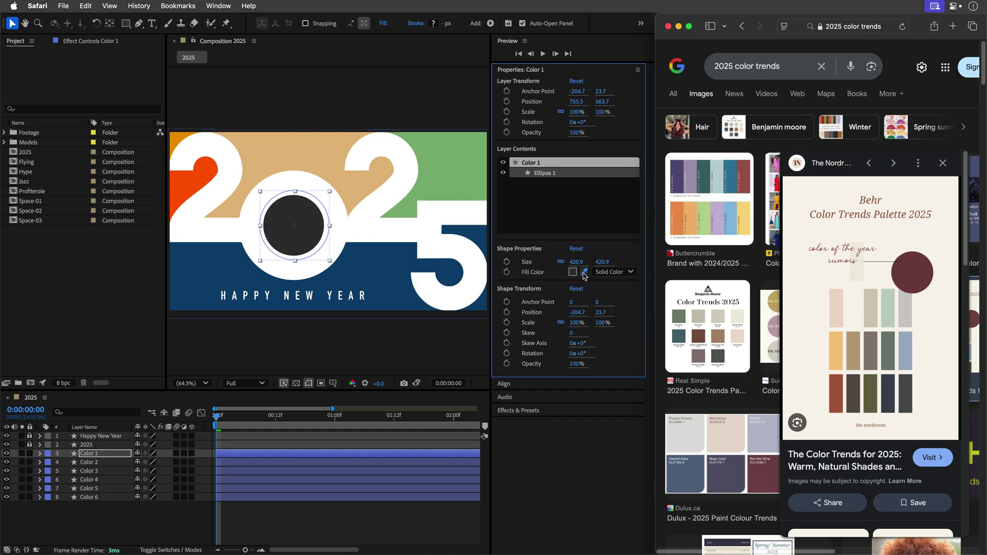
click(583, 275)
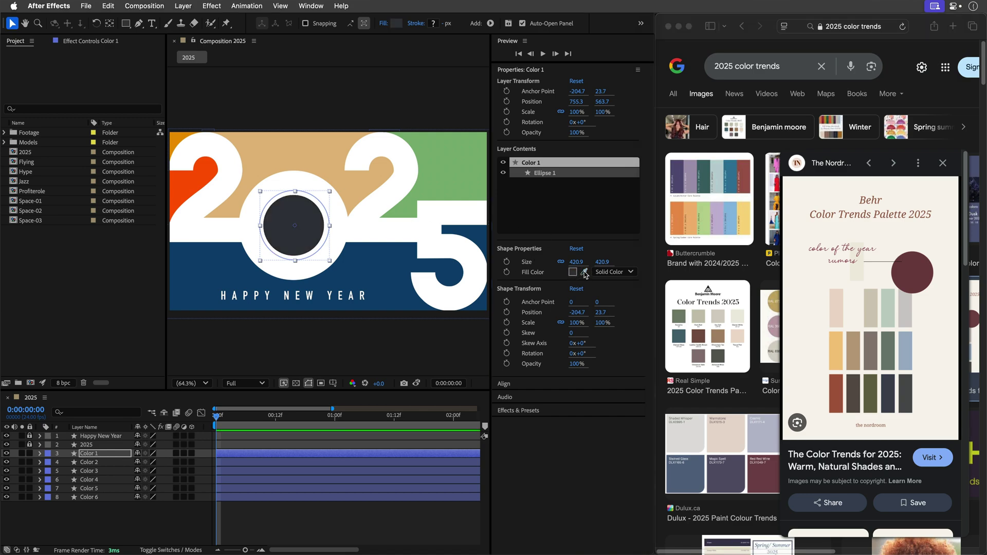
click(584, 275)
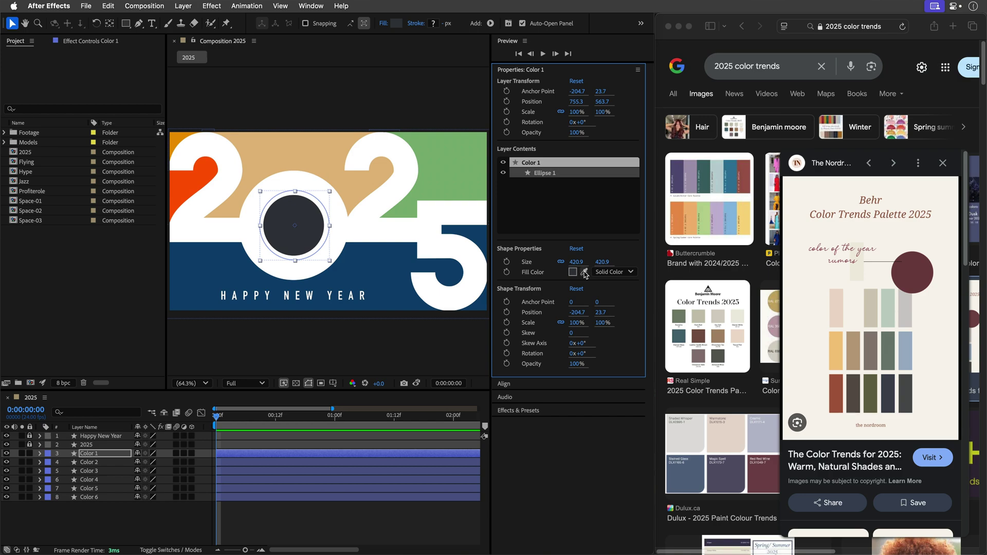
click(584, 275)
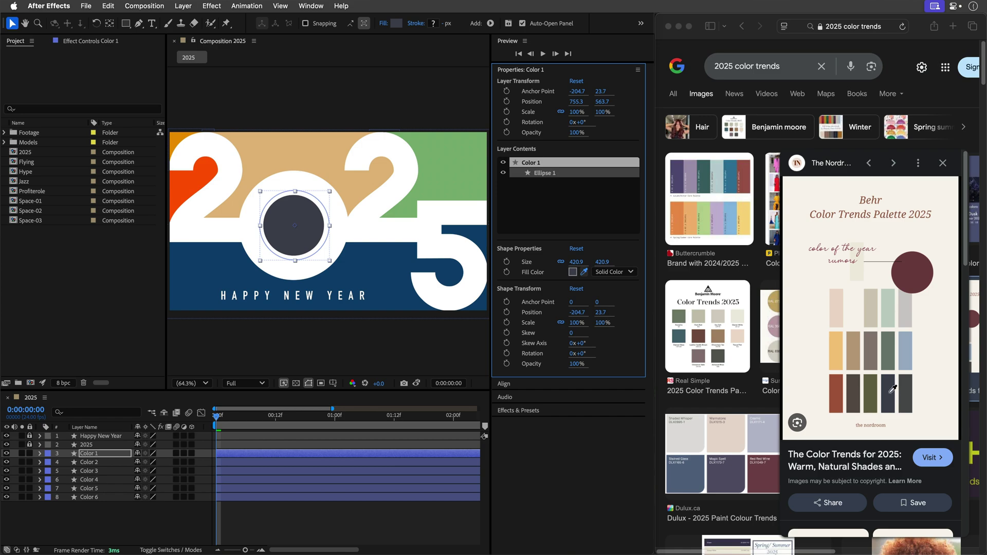
click(891, 393)
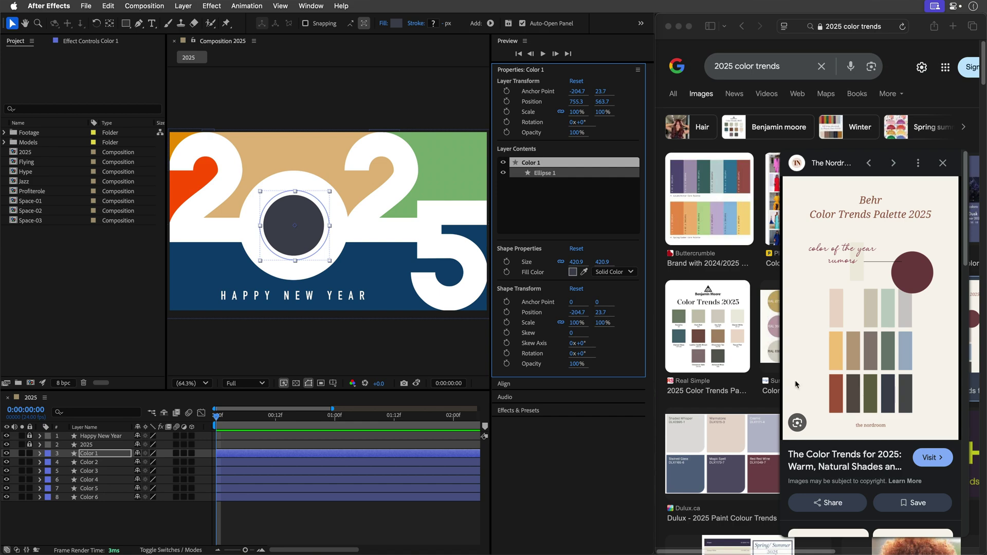
Step: Select the Color 2 lower band and start the Fill Color eyedropper to sample the palette
click(90, 463)
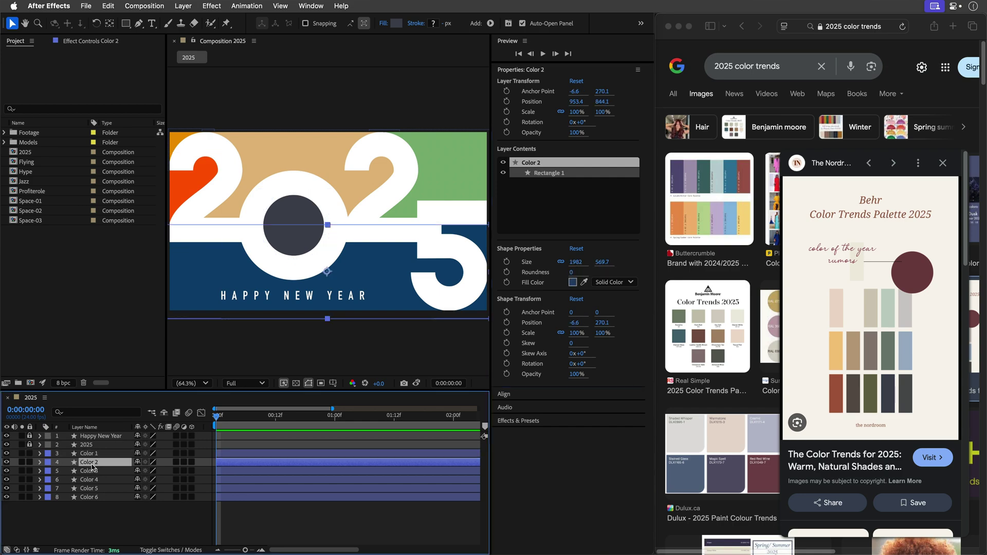
click(584, 283)
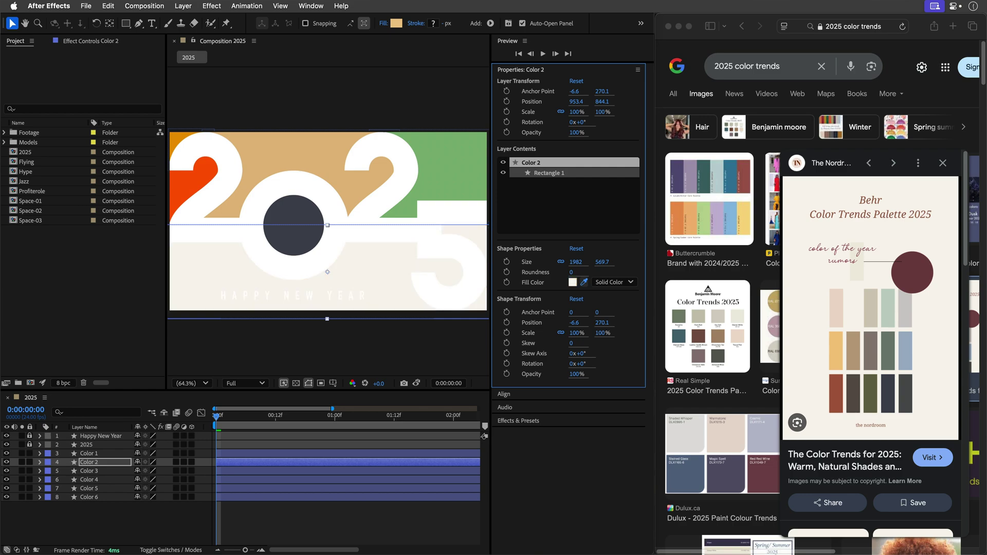